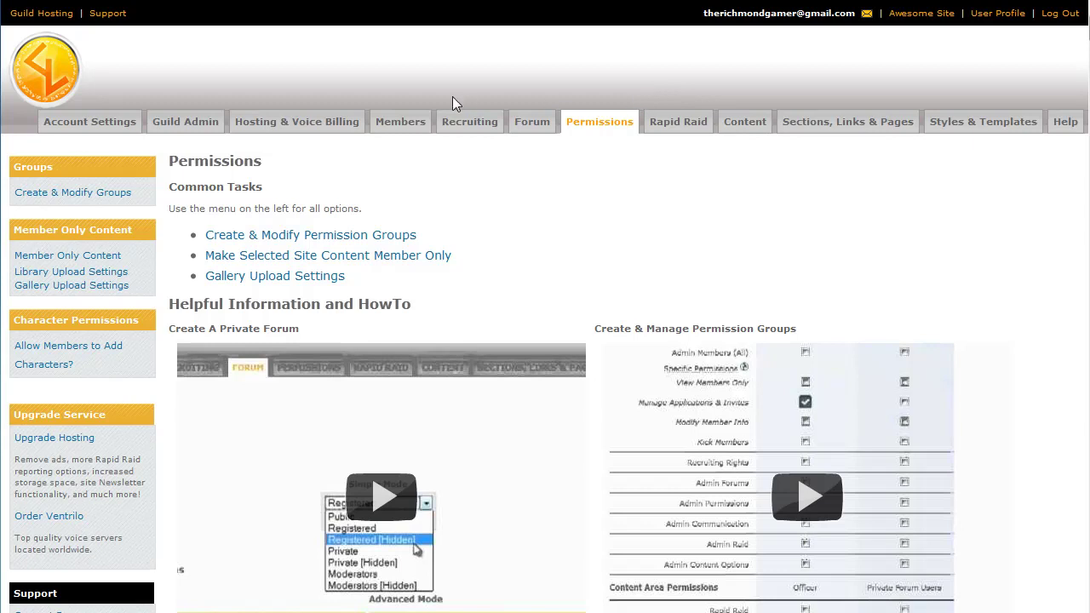
Step: In the member list, make the non-owner member a site admin, then remove those rights again
left_click(413, 132)
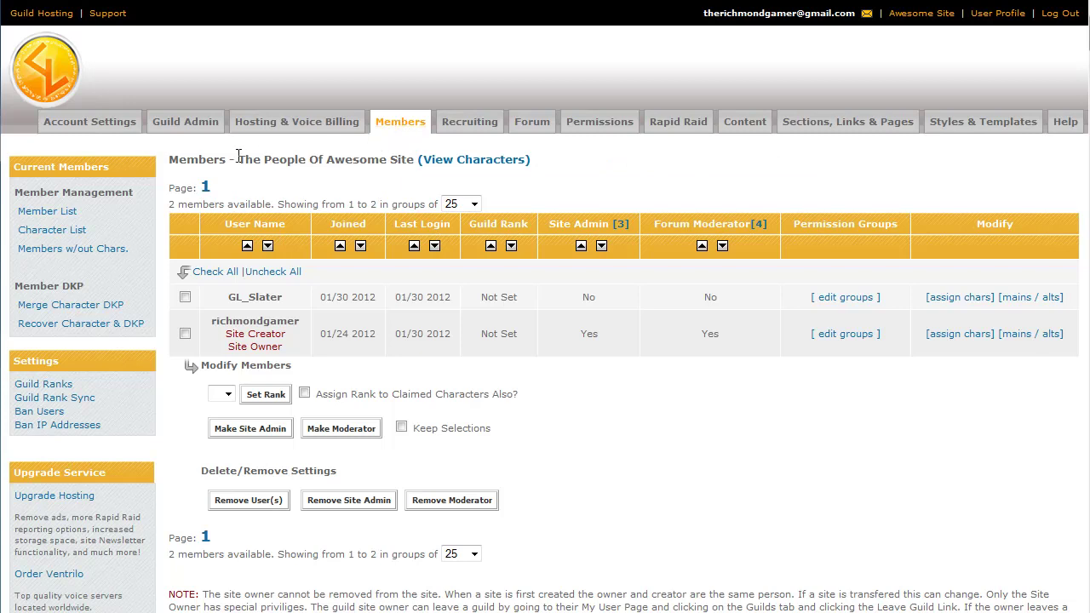
left_click(185, 298)
left_click(246, 428)
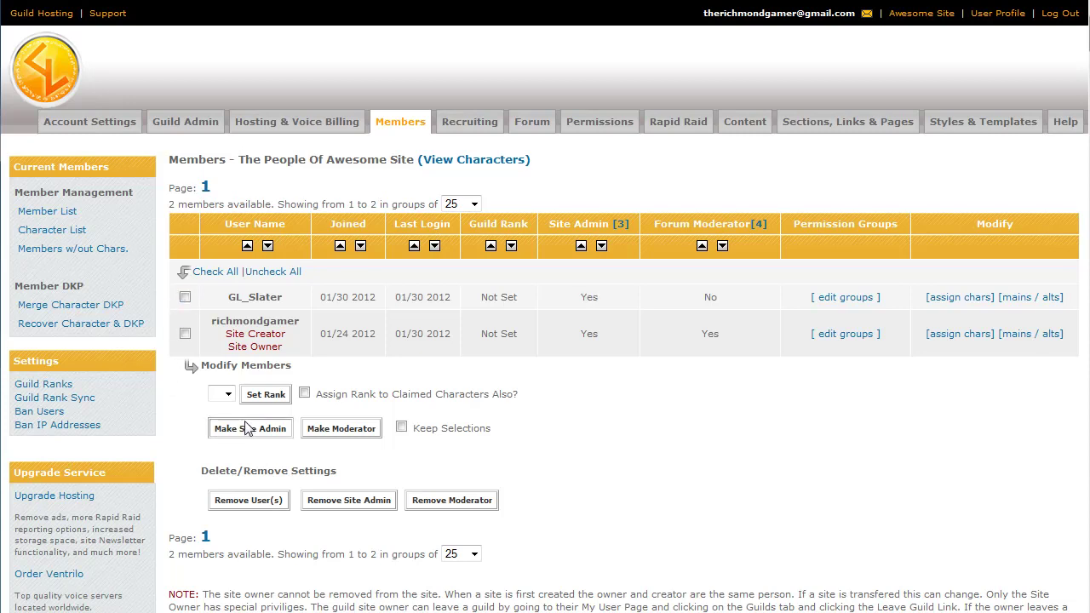
left_click_drag(599, 297, 580, 298)
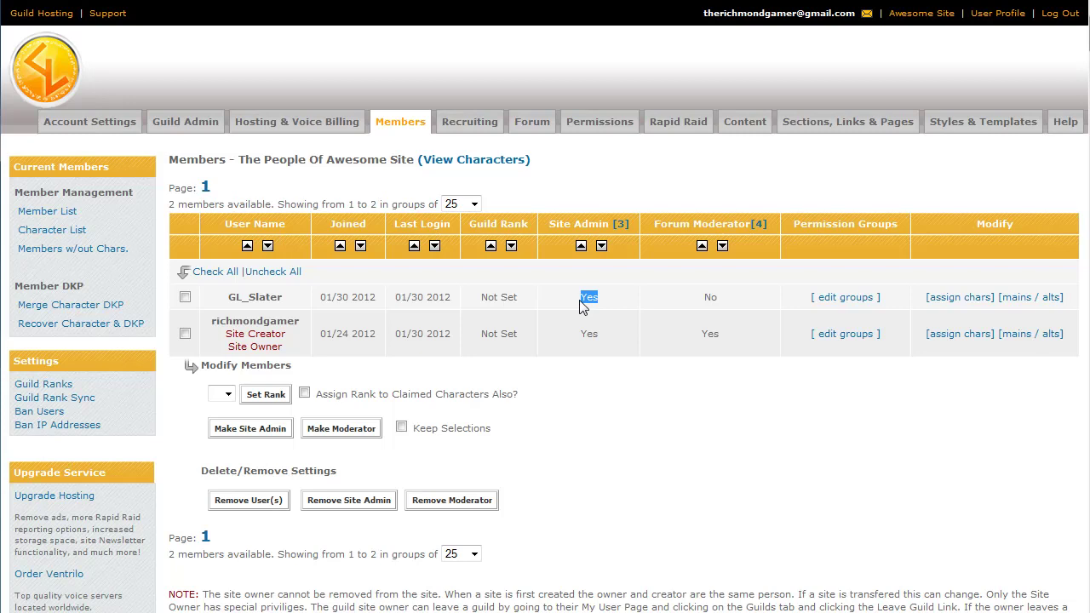
left_click(186, 297)
left_click(346, 503)
left_click(185, 298)
left_click(324, 434)
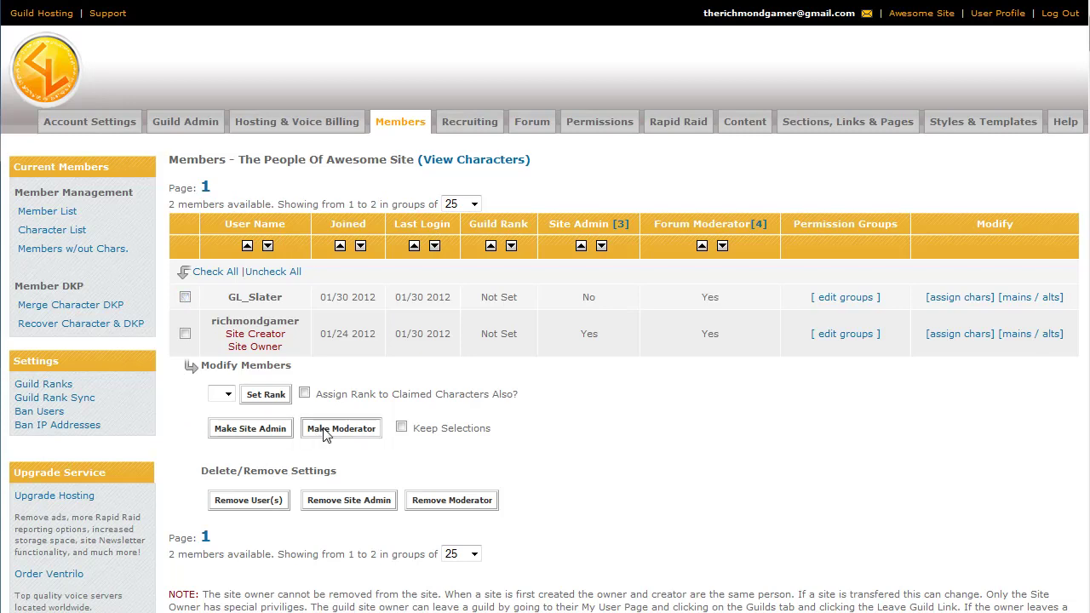
left_click_drag(774, 302, 705, 302)
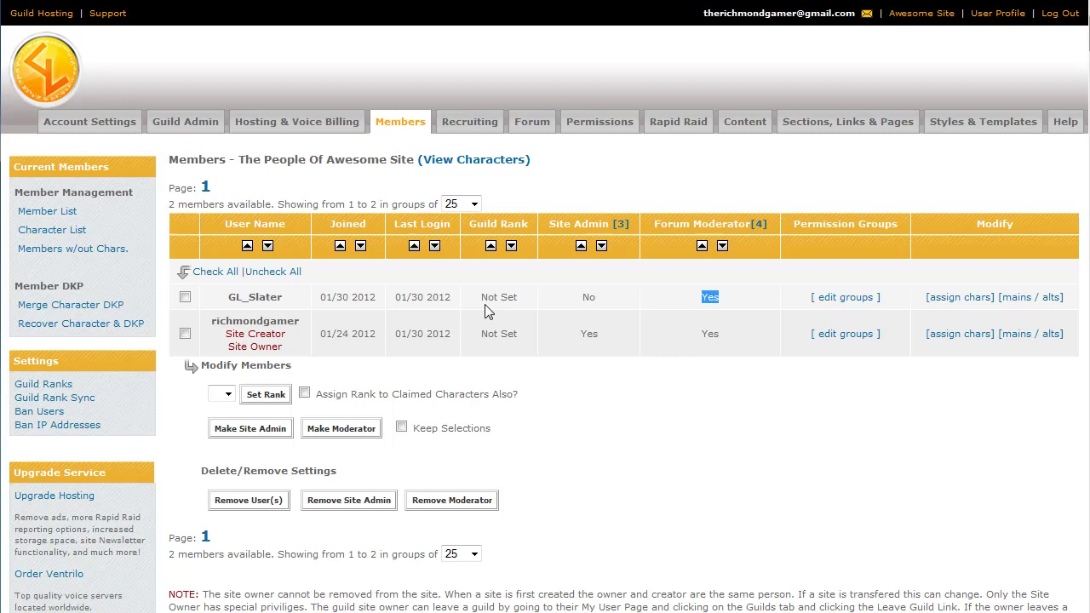
left_click(189, 308)
left_click(185, 298)
left_click(442, 502)
Step: Open the permission groups page, re-save the Officers group unchanged, then delete it
left_click(597, 128)
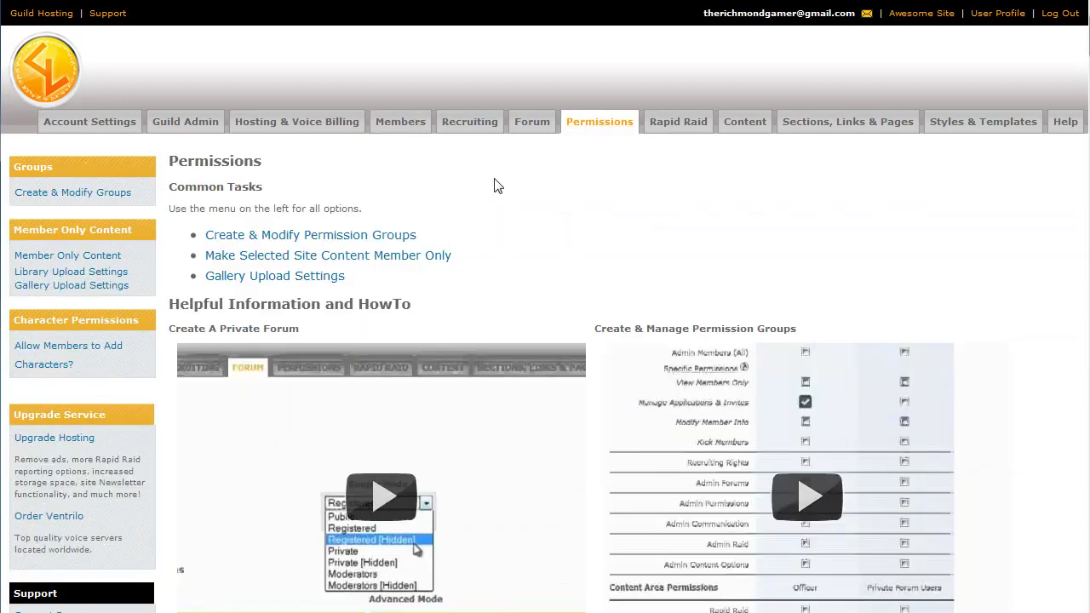
left_click(384, 236)
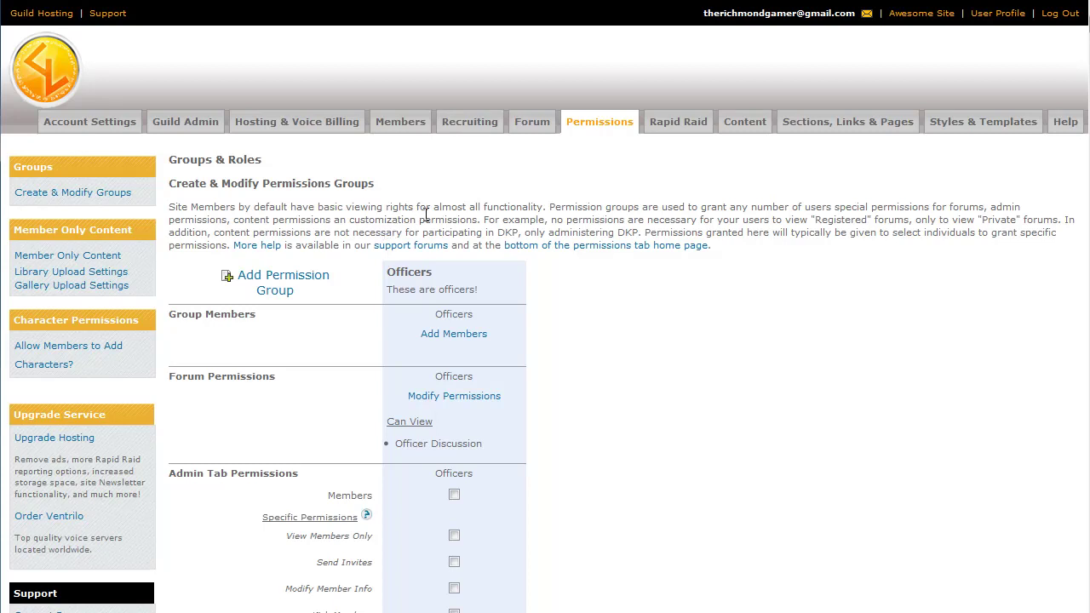
mouse_move(414, 286)
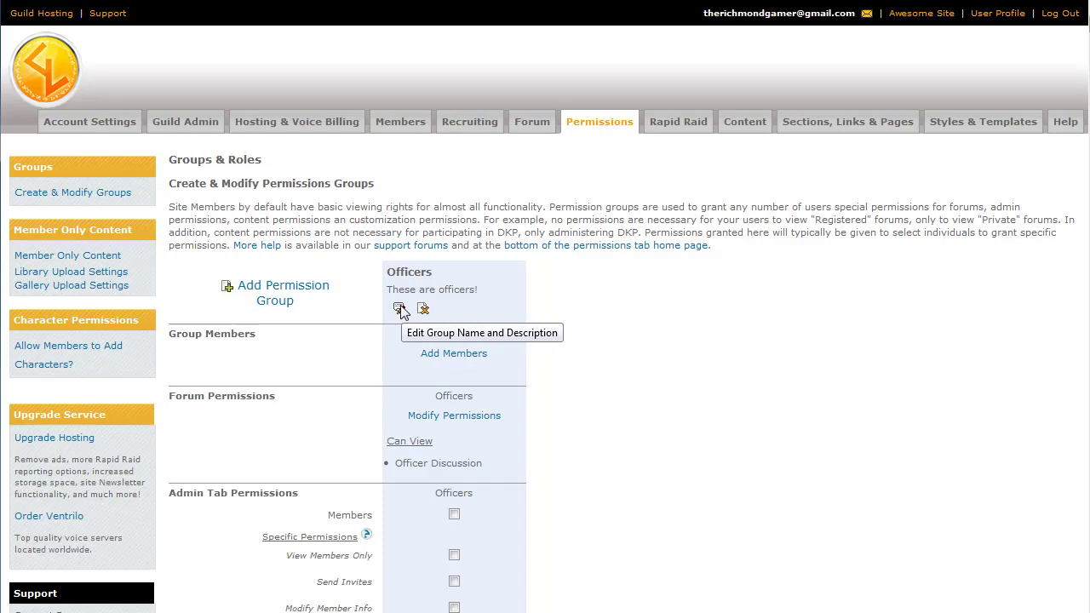
left_click(400, 309)
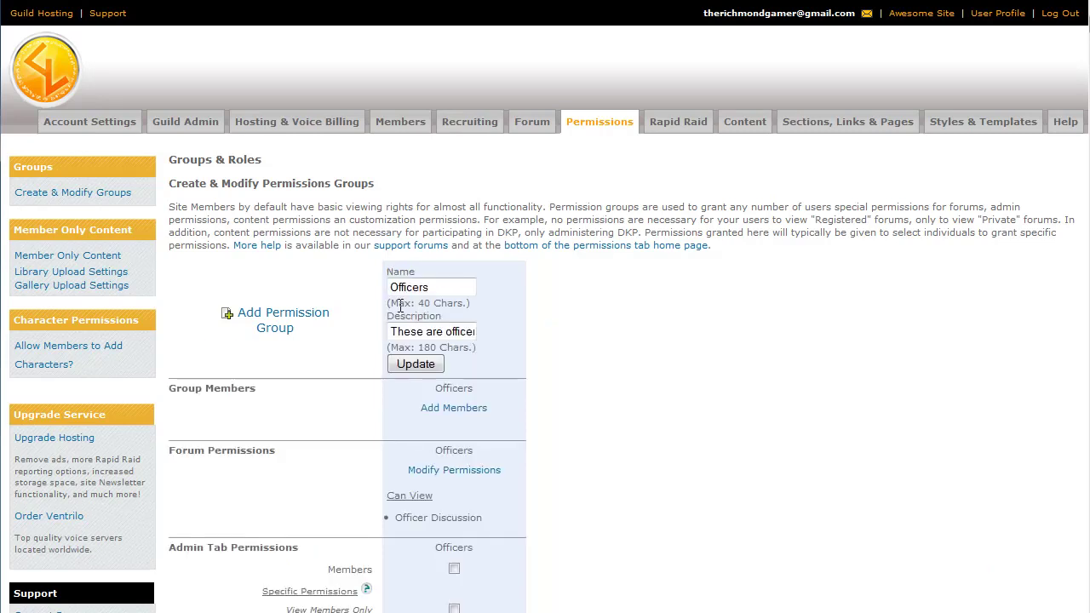
left_click(411, 365)
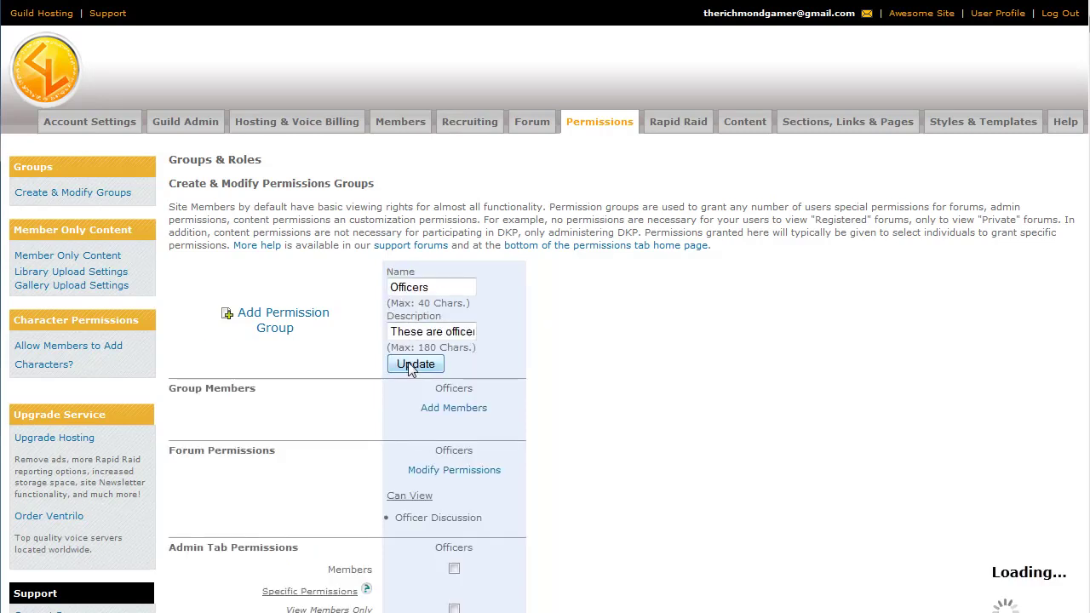
mouse_move(422, 299)
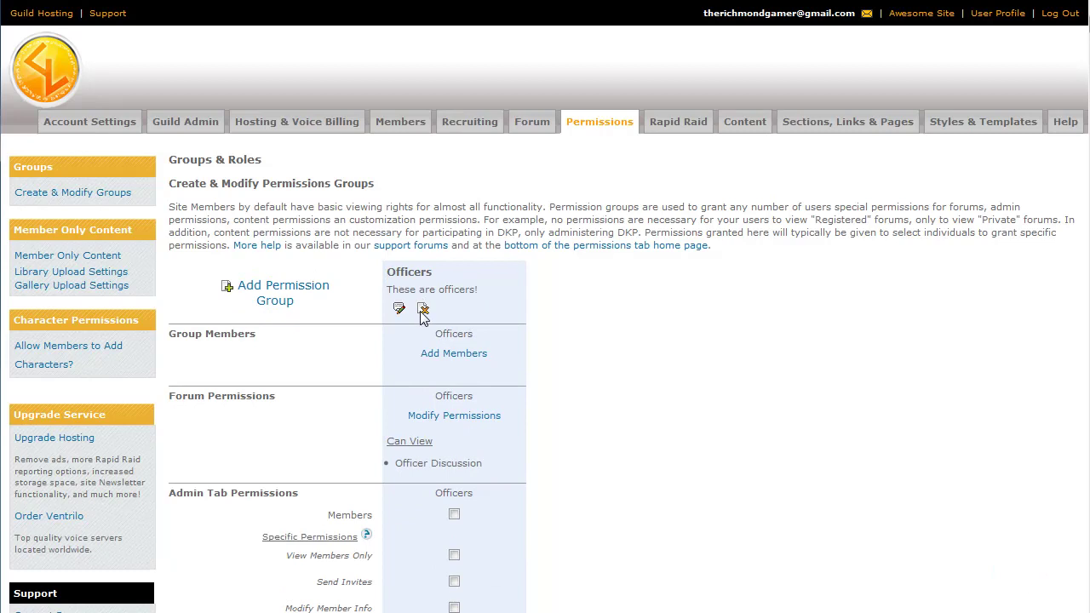
left_click(423, 310)
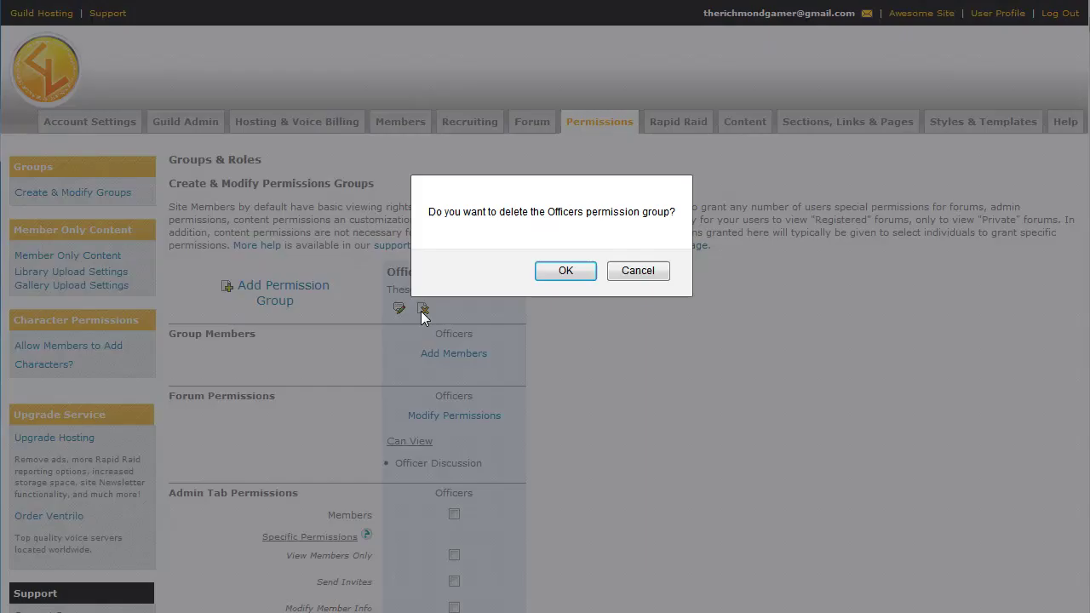
Step: Confirm the deletion, then create group 'Officers' described 'These are officers of Awesome Site.'
left_click(565, 271)
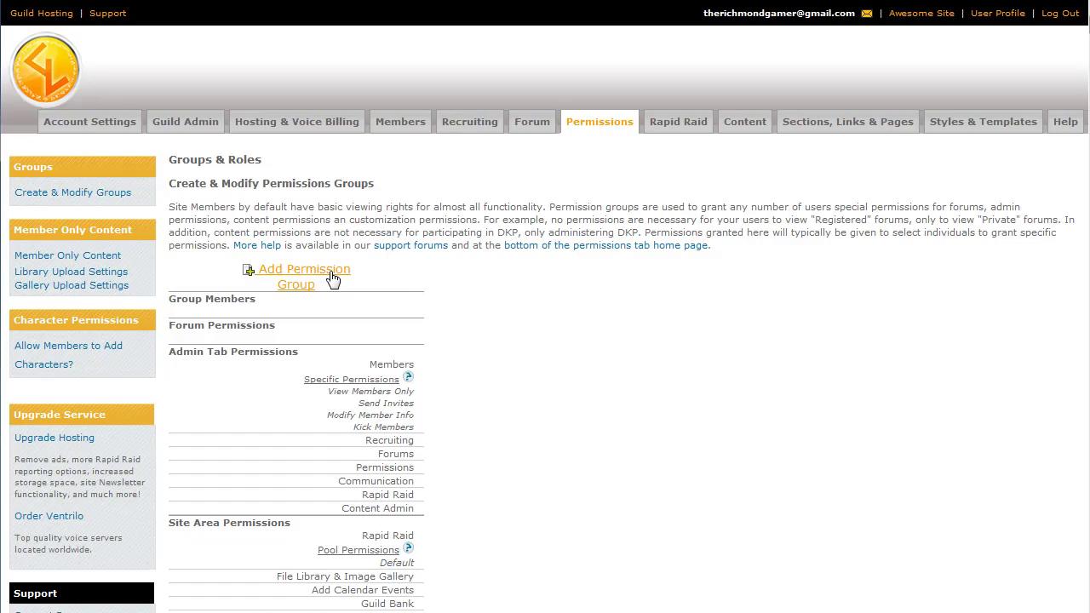
left_click(333, 279)
left_click(329, 283)
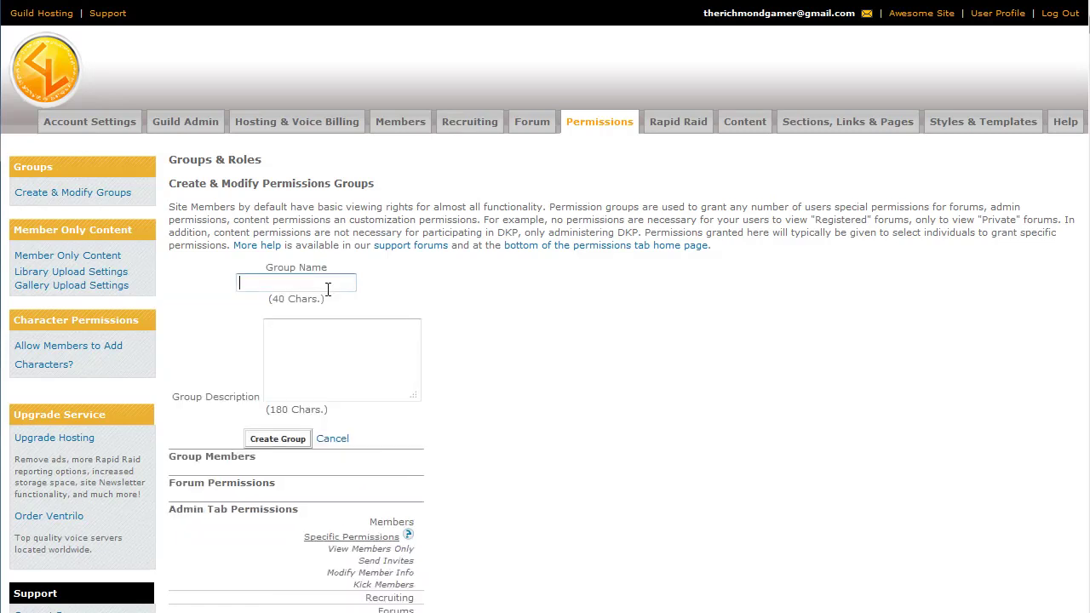
type("Officers")
key("Tab")
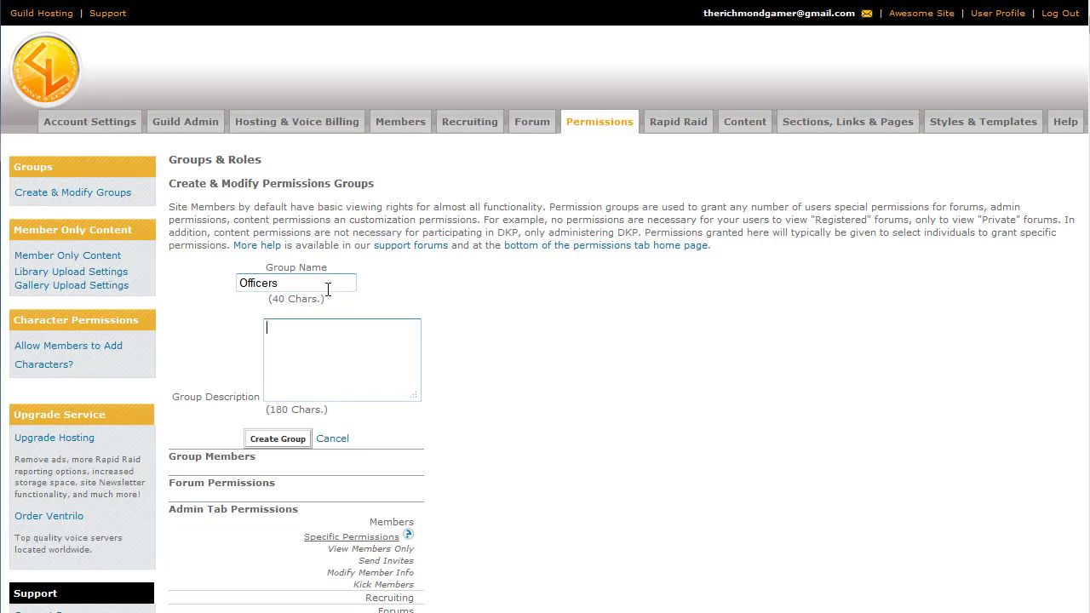
type("These are officers of Awesome Site.")
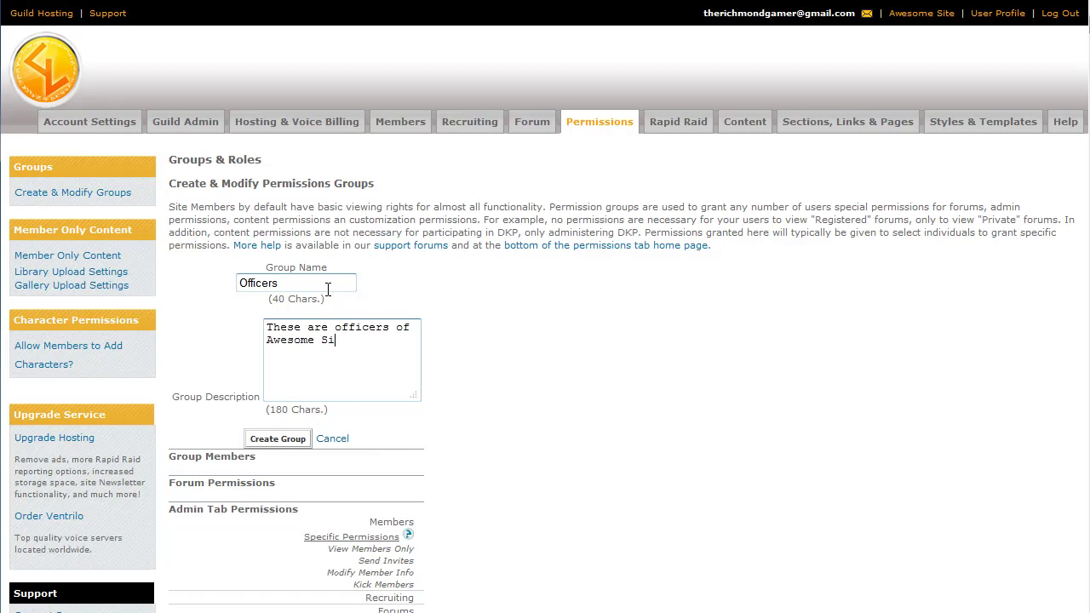
left_click(271, 442)
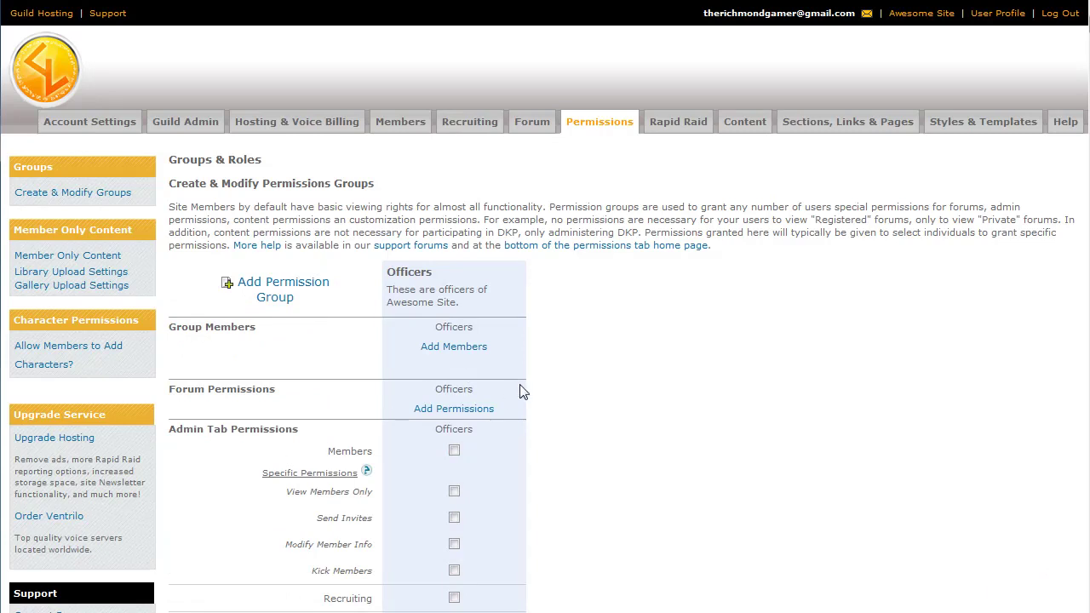
left_click(470, 356)
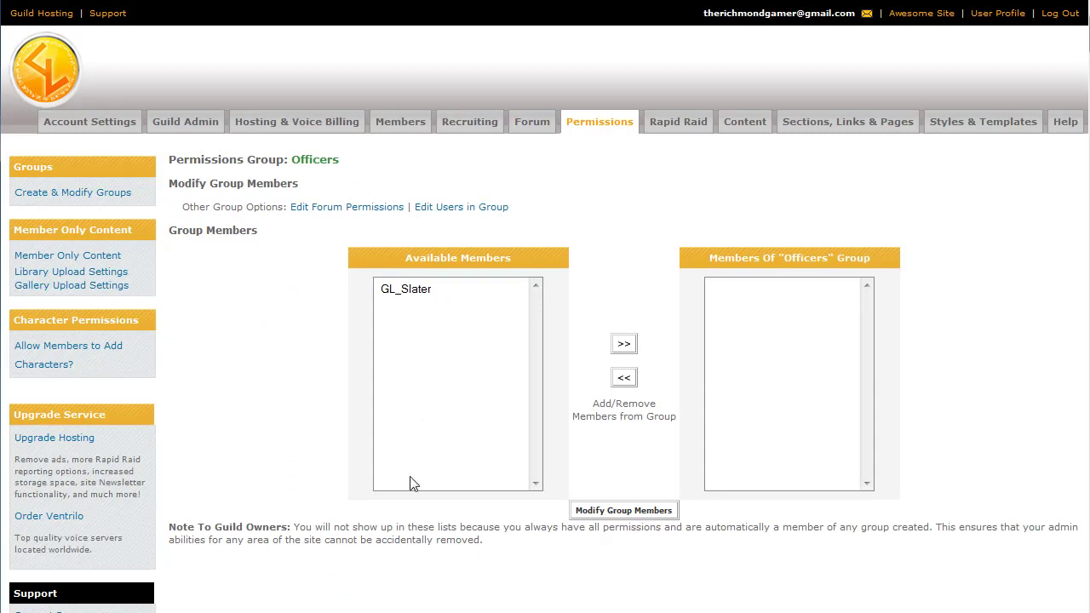
left_click(424, 292)
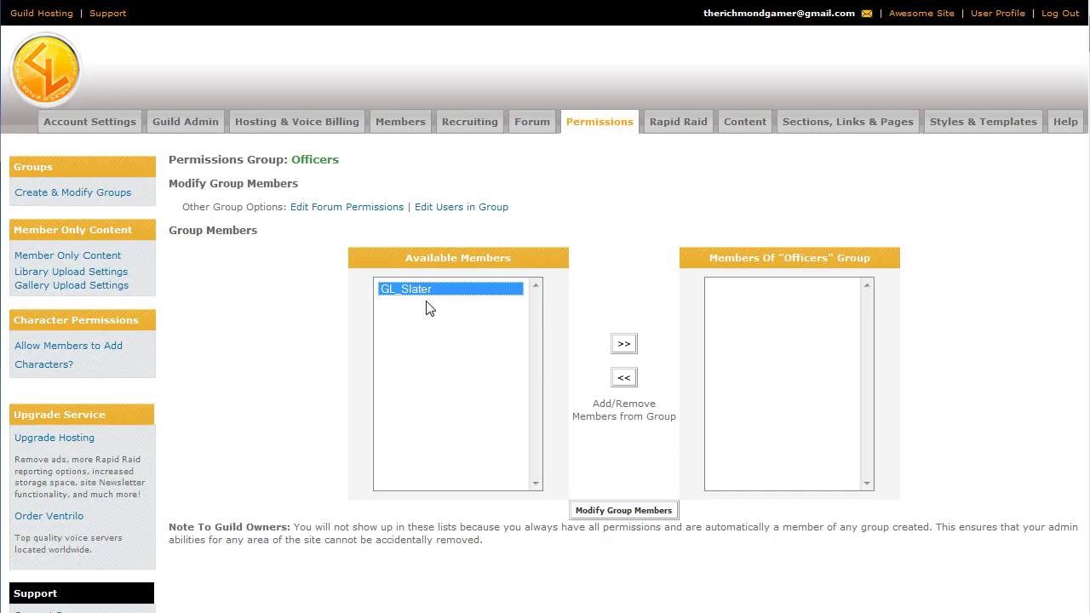
left_click(625, 345)
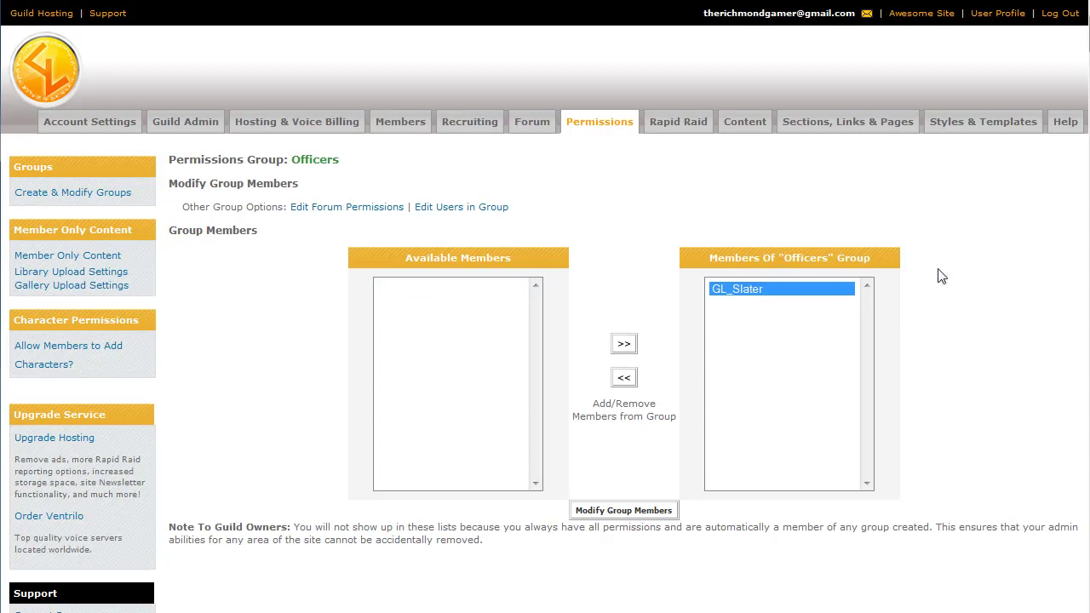
left_click(640, 513)
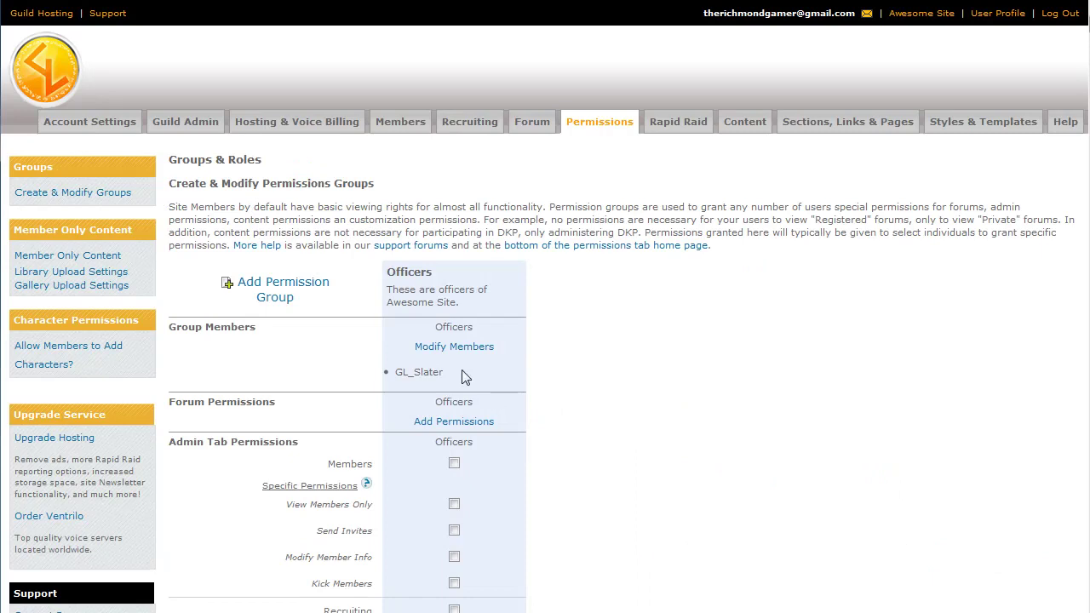
left_click_drag(467, 379, 394, 371)
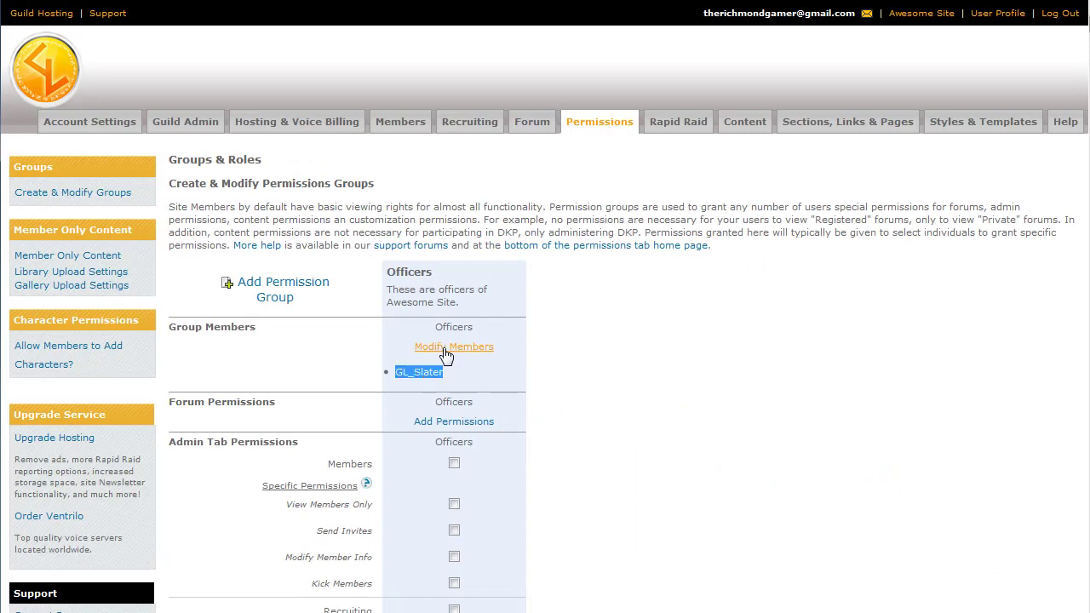
left_click(447, 347)
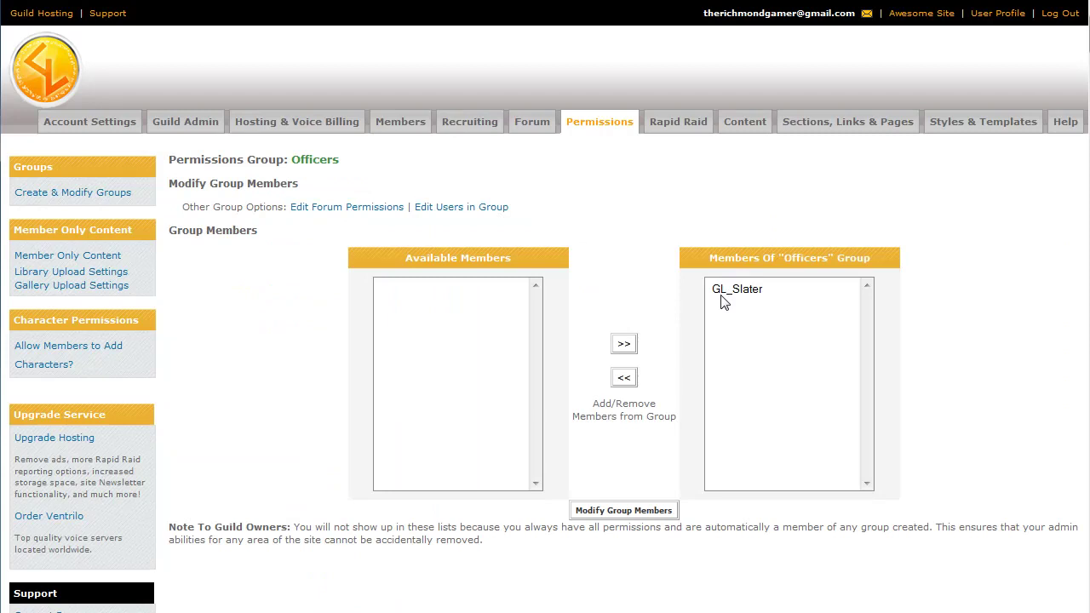
left_click(739, 290)
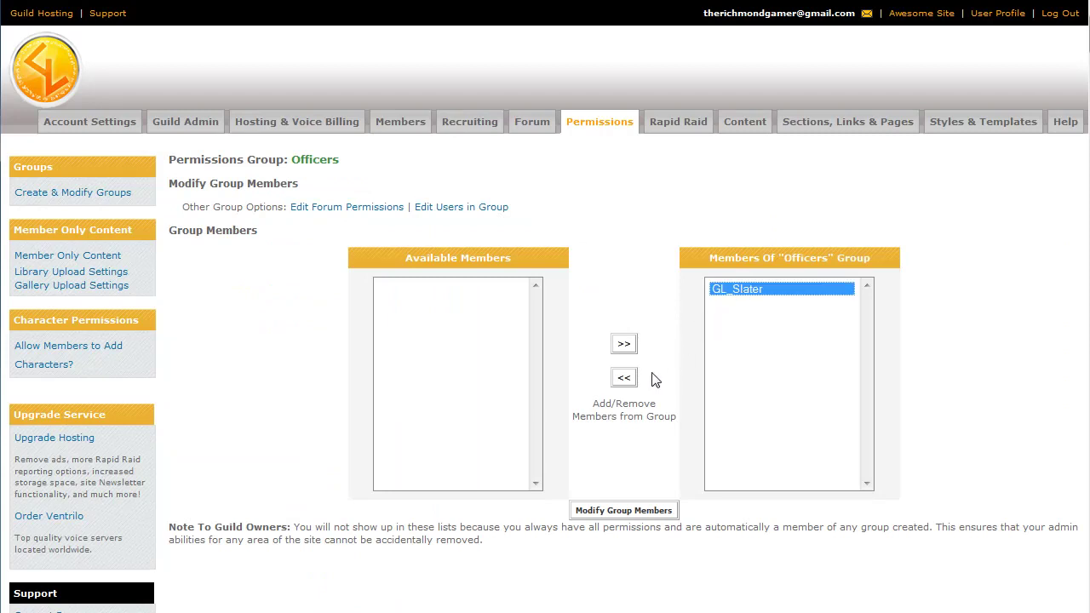
left_click(624, 377)
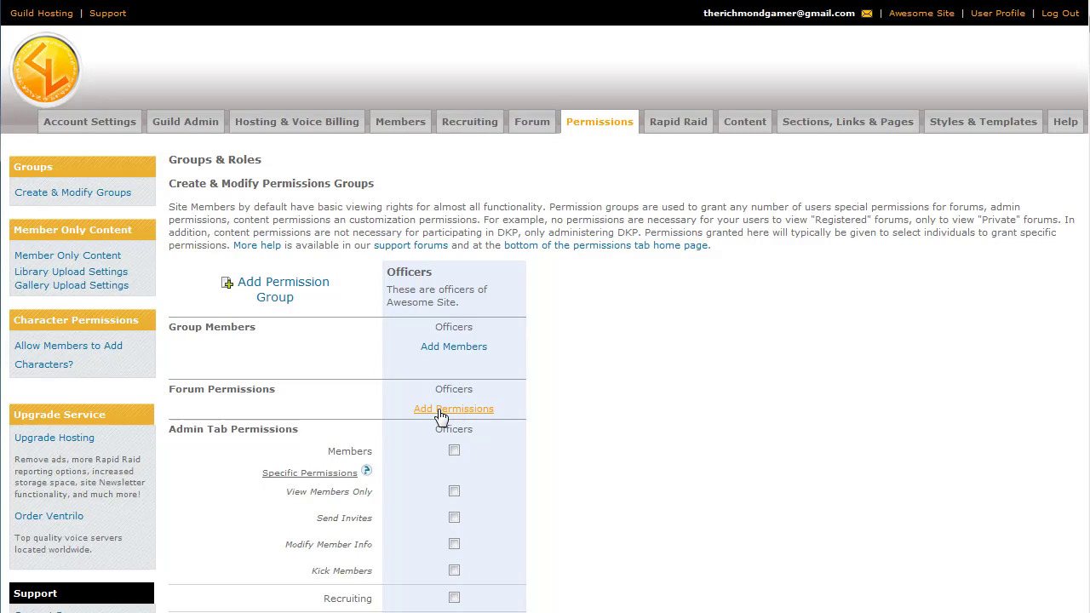
Step: Set the Officer Discussion forum to Allowed Access for Officers and submit
left_click(442, 412)
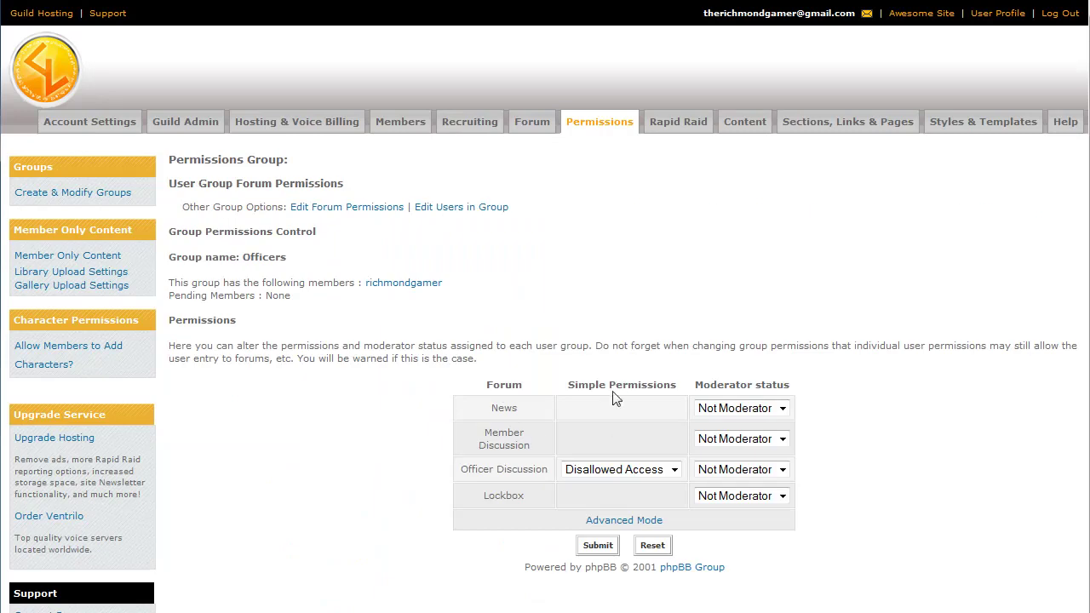
left_click(607, 473)
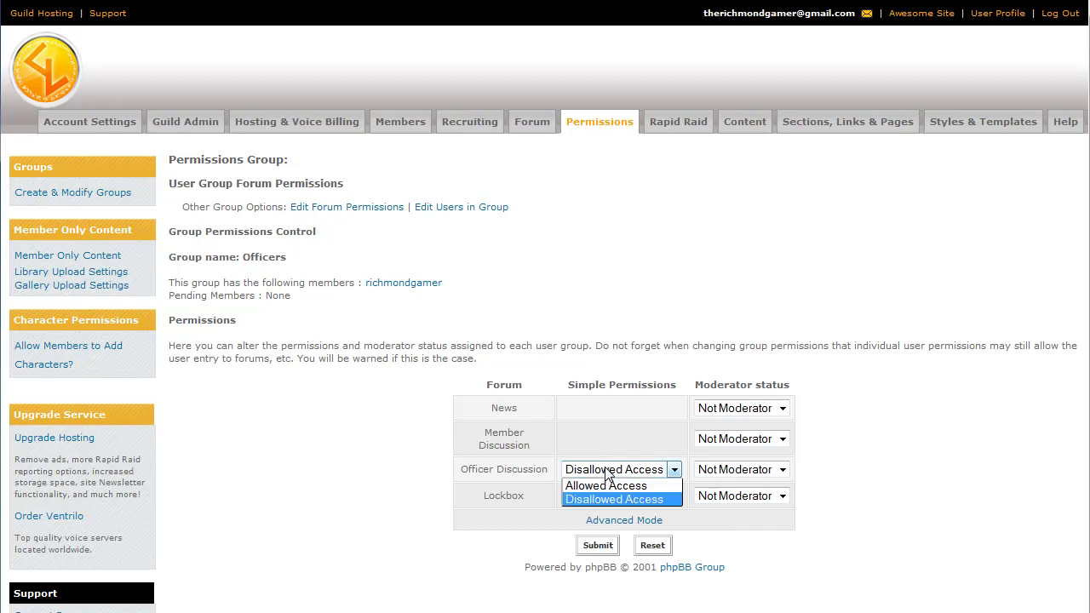
left_click(612, 487)
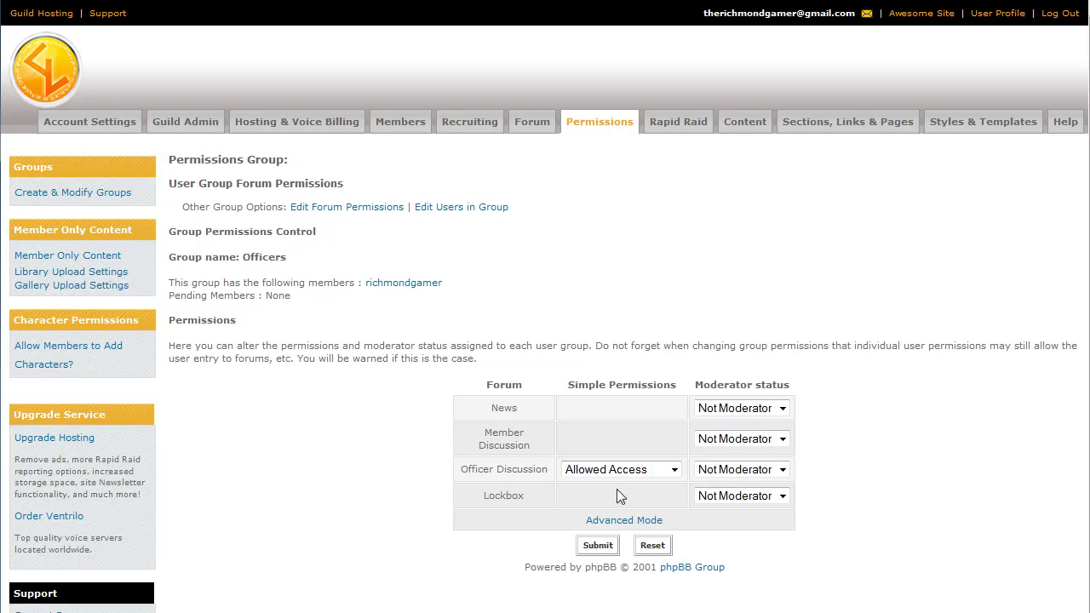
left_click(600, 546)
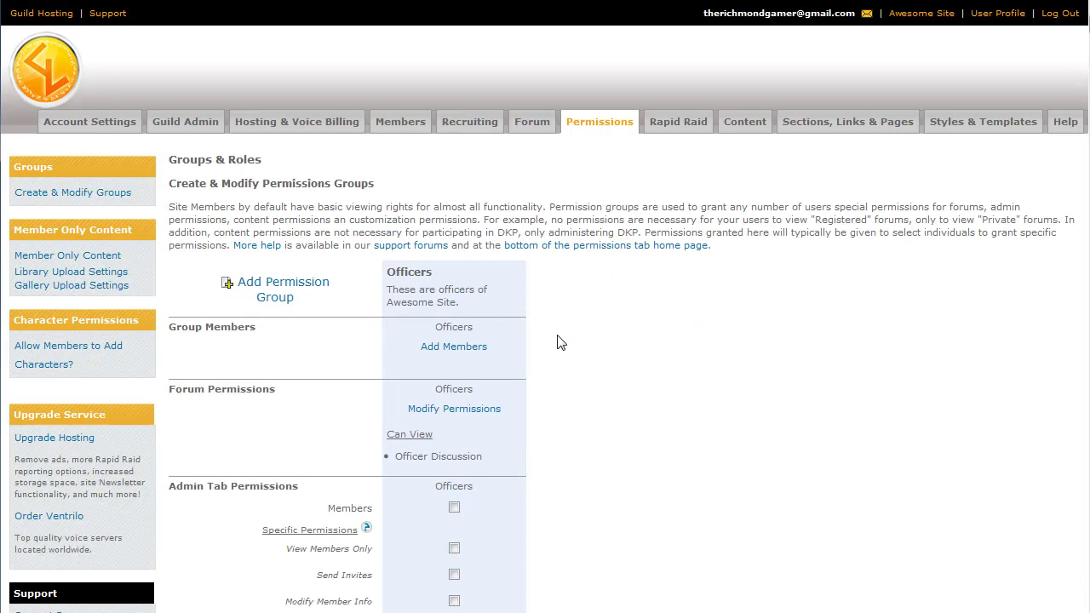
Step: Tick the Members, Recruiting, Forums, Permissions, Communication and Rapid Raid admin-tab boxes for Officers
scroll(560, 340, "down", 3)
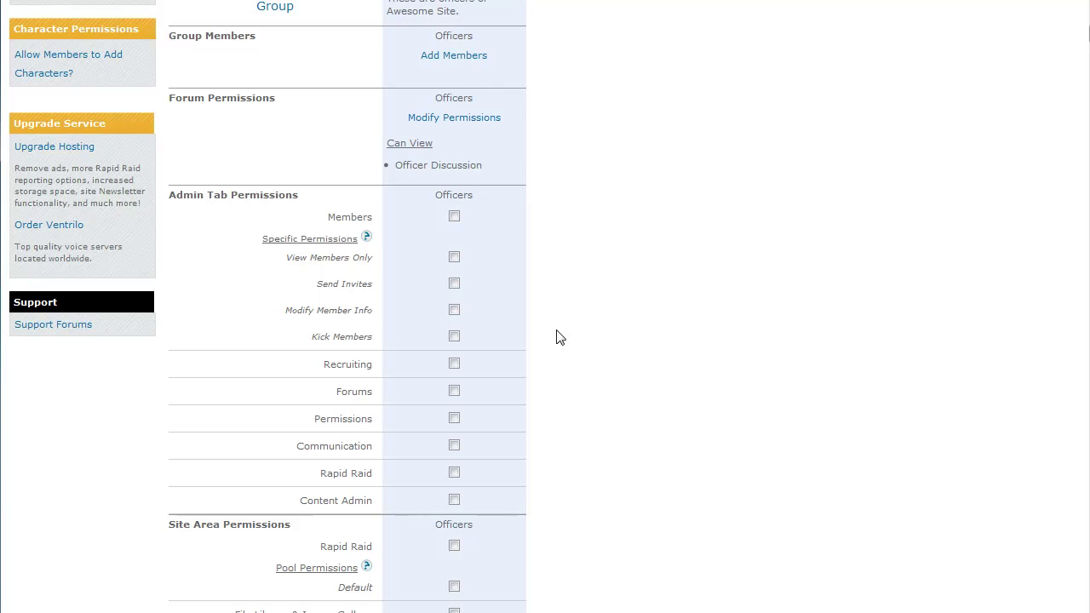
scroll(561, 338, "up", 2)
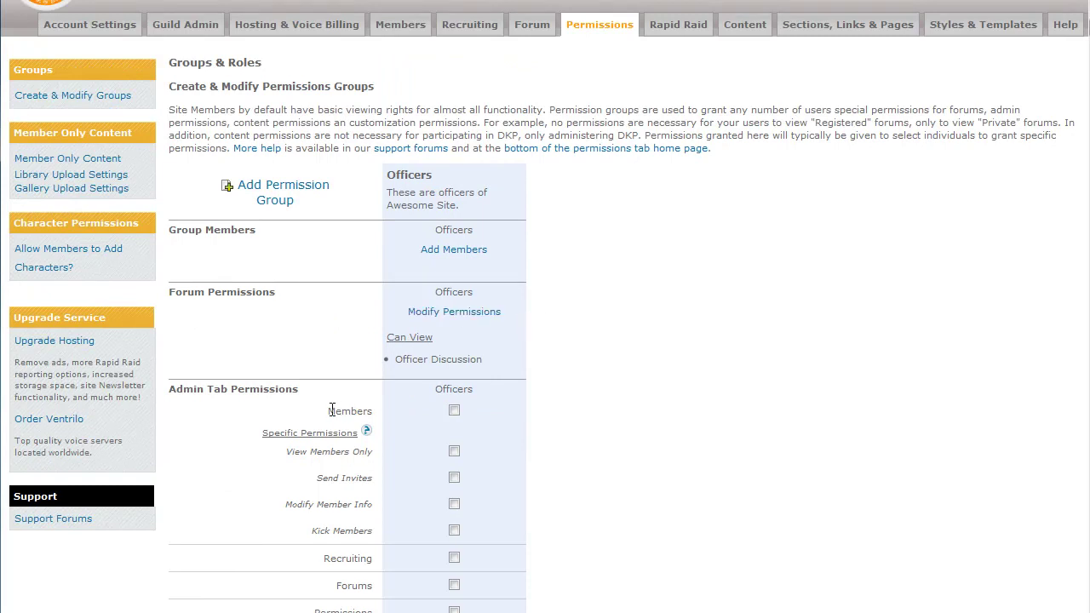
left_click(455, 411)
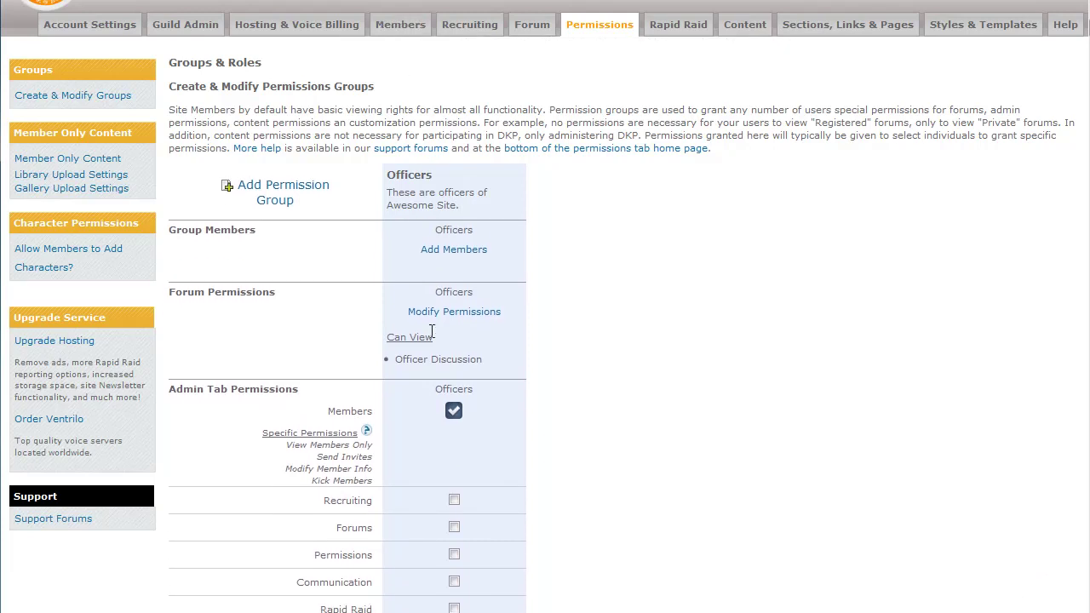
left_click(456, 416)
left_click(453, 554)
left_click(454, 527)
left_click(454, 501)
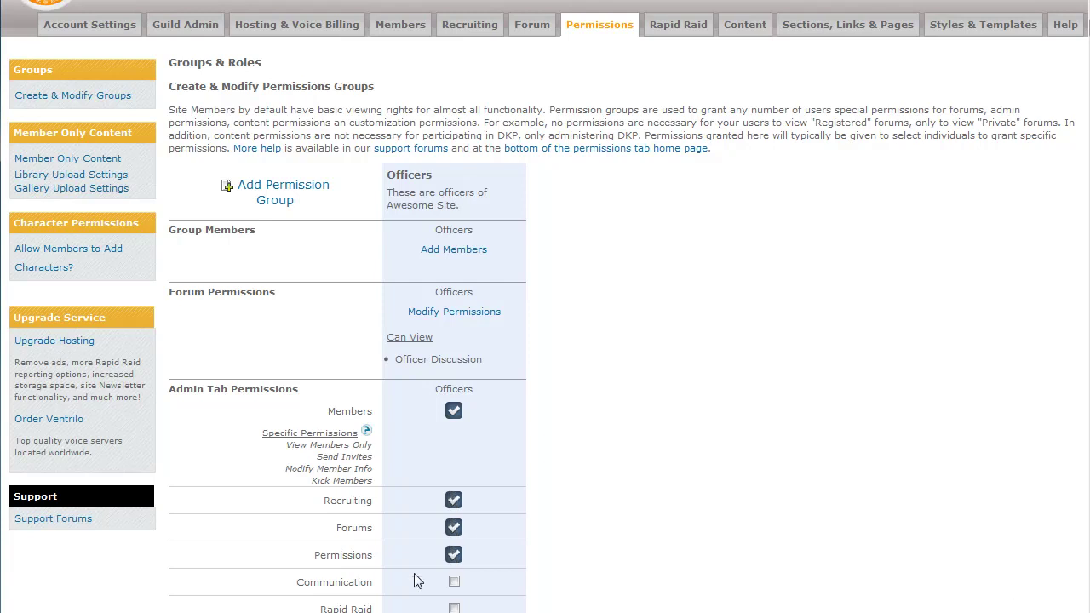
left_click(454, 582)
left_click(454, 609)
Step: Tick Rapid Raid, Add Calendar Events, File Library & Image Gallery and PvP Teams site-area rights for Officers
scroll(547, 352, "down", 2)
scroll(548, 353, "down", 1)
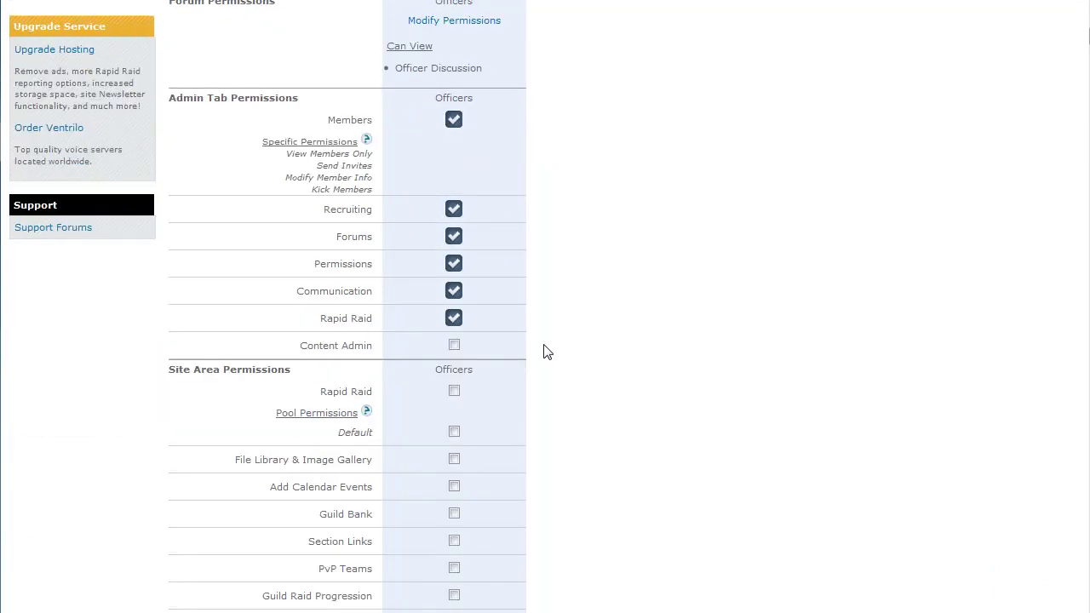
scroll(547, 351, "down", 1)
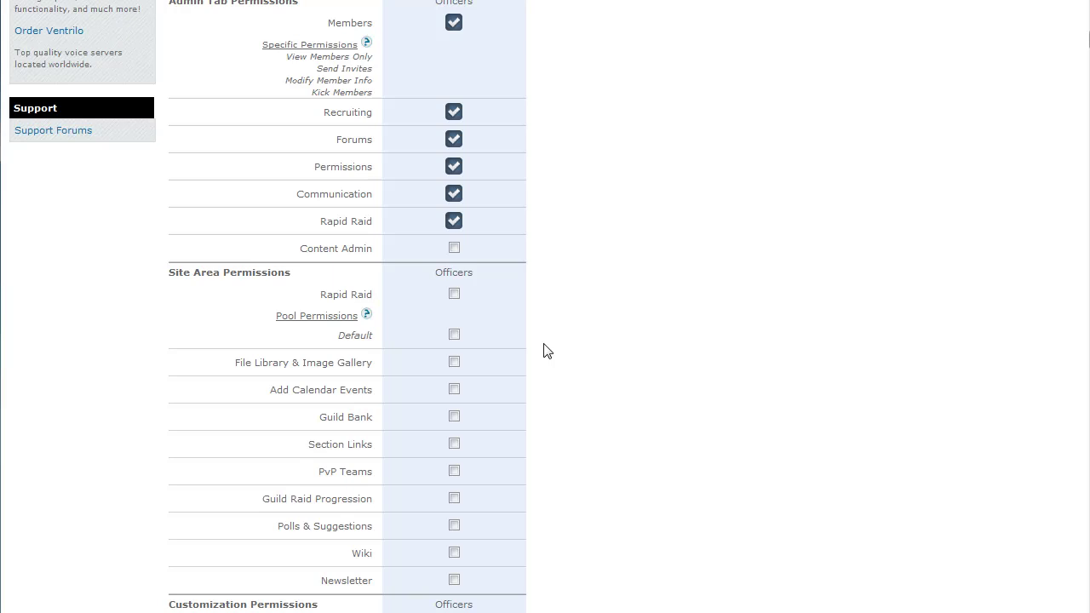
left_click(454, 295)
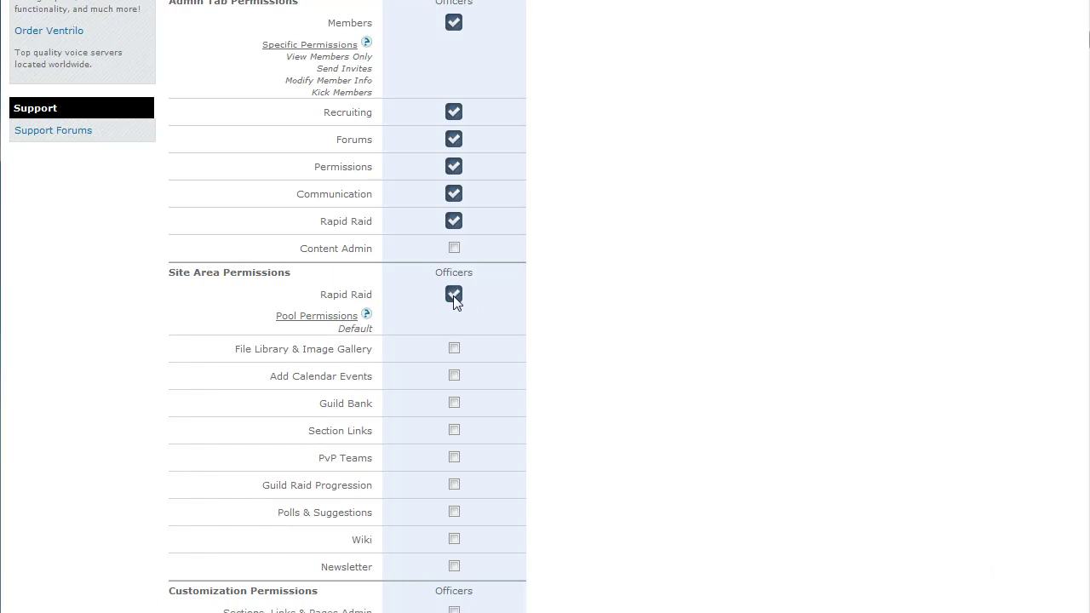
left_click(454, 376)
left_click(454, 350)
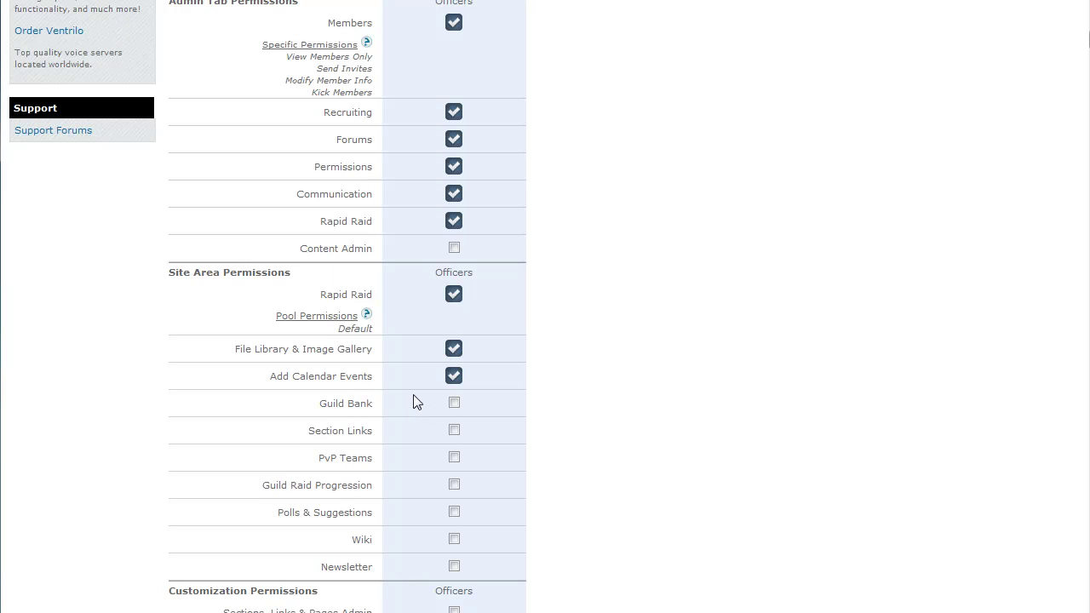
scroll(385, 379, "down", 2)
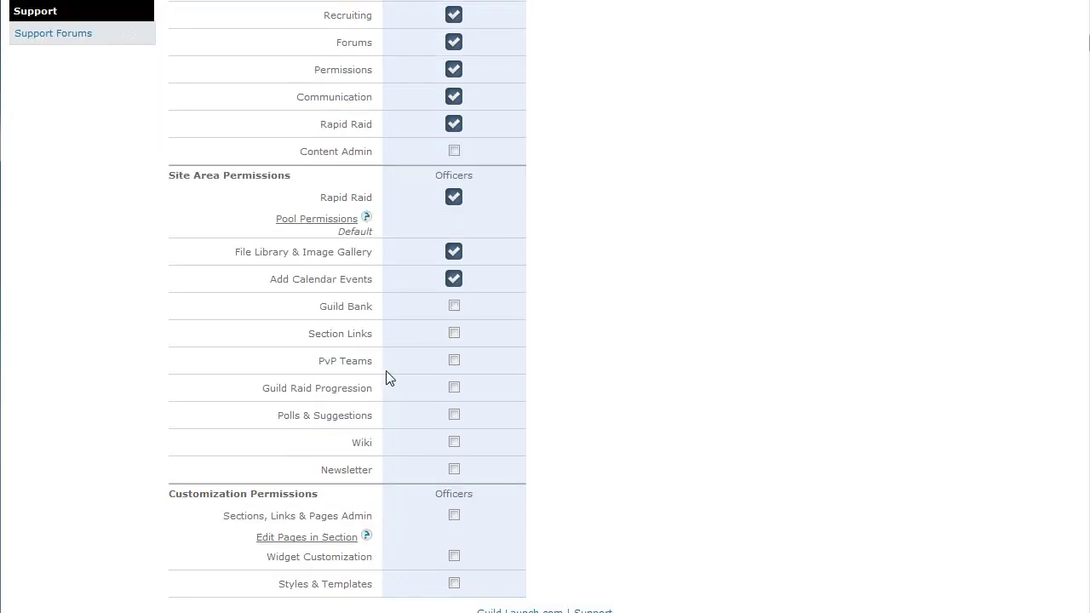
left_click(454, 360)
Step: Tick Sections, Links & Pages Admin, Styles & Templates and Widget Customization for Officers
left_click(454, 515)
scroll(647, 409, "up", 7)
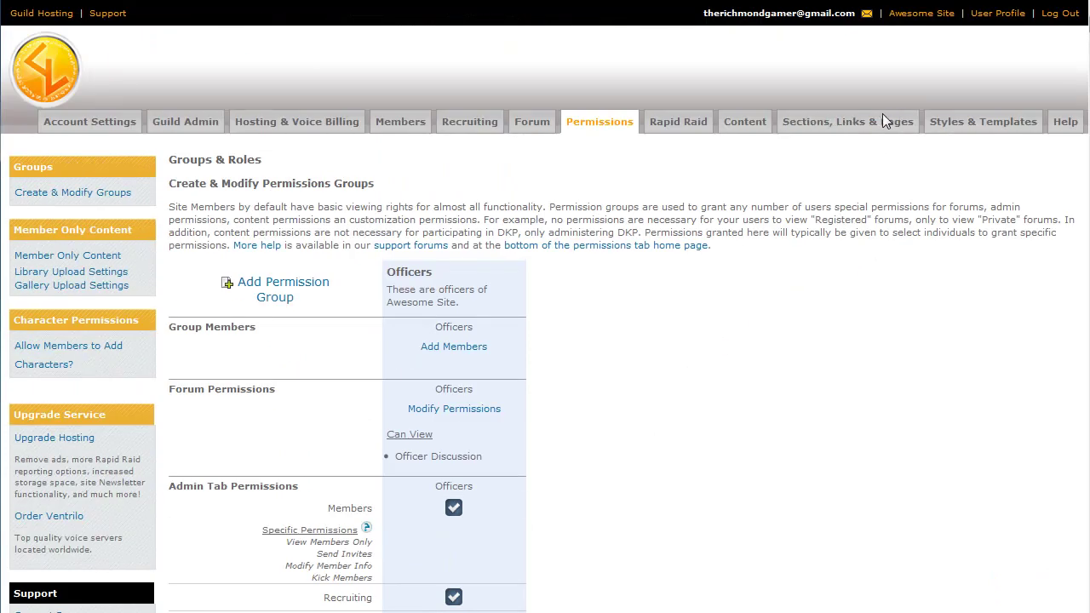
scroll(499, 464, "down", 10)
scroll(499, 449, "up", 3)
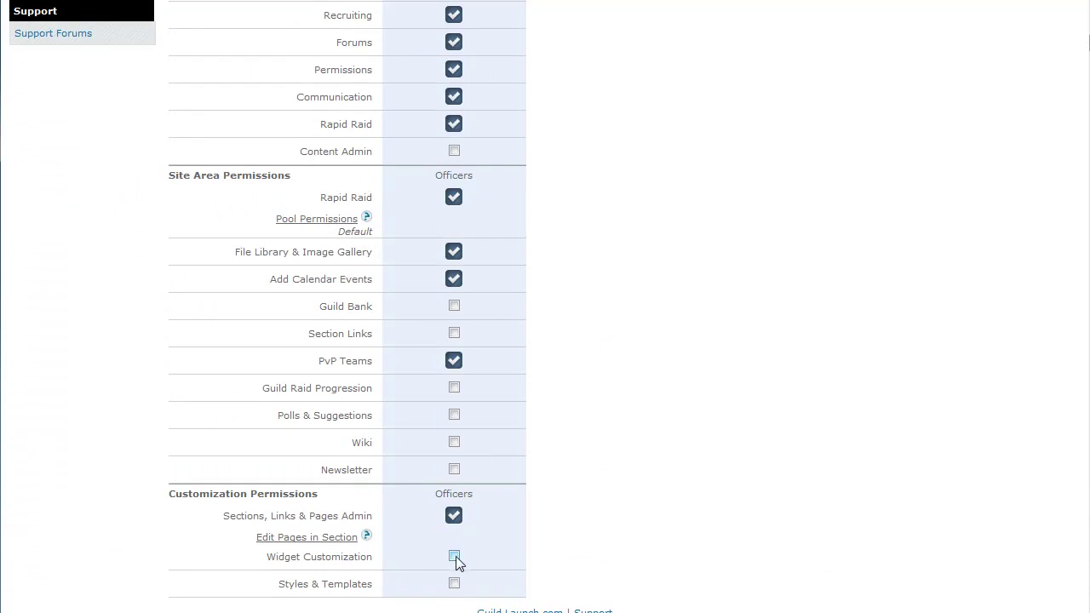
left_click(454, 583)
left_click(454, 556)
Step: Review the Officers permission list and return to the Permissions home page
scroll(617, 417, "up", 5)
scroll(617, 417, "up", 3)
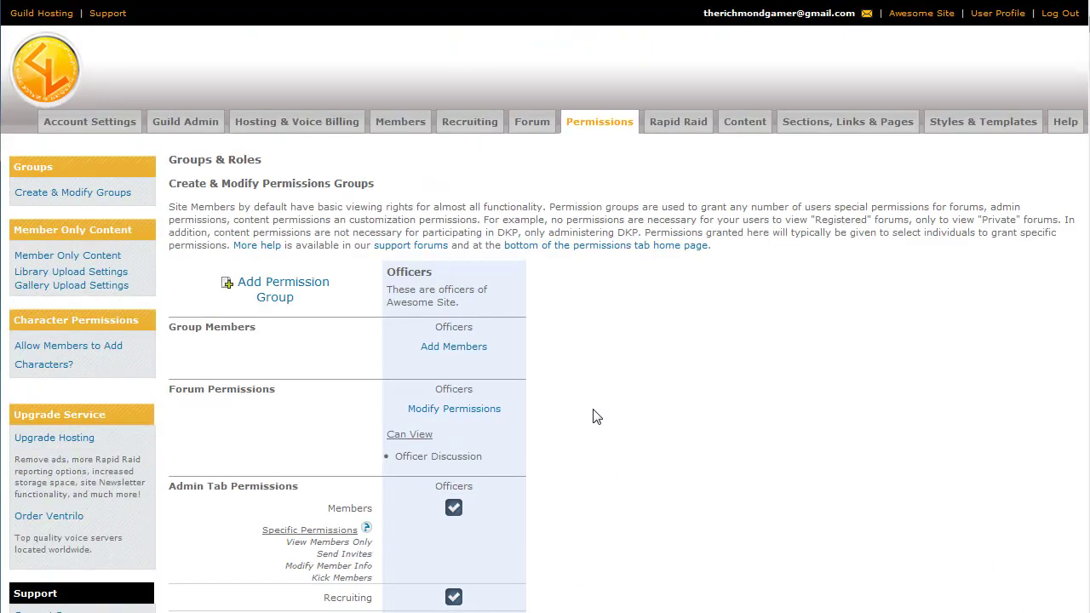
scroll(587, 413, "down", 4)
scroll(538, 398, "down", 1)
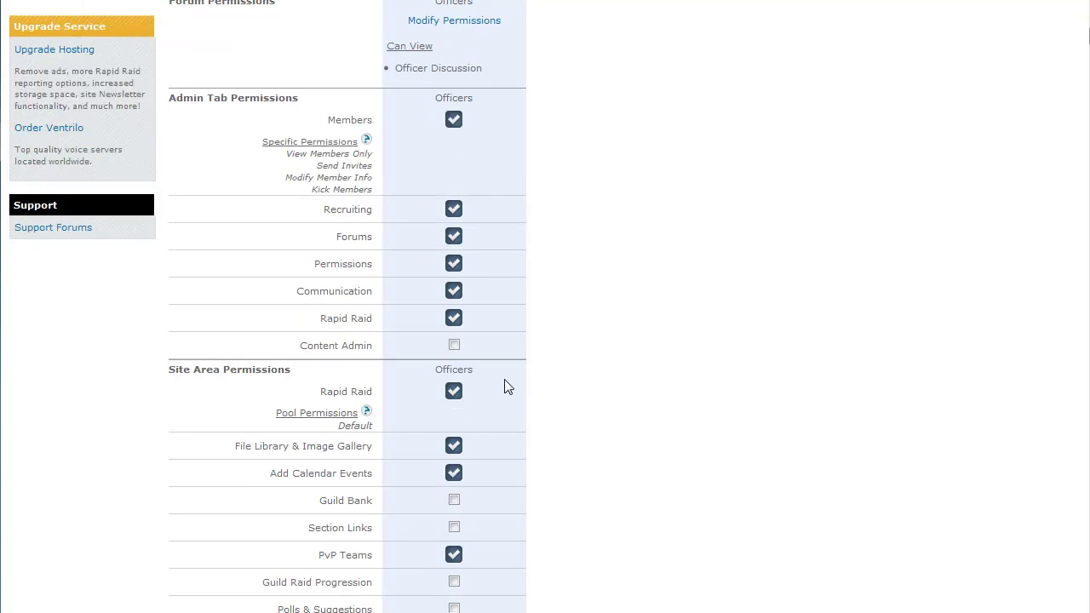
scroll(508, 386, "down", 1)
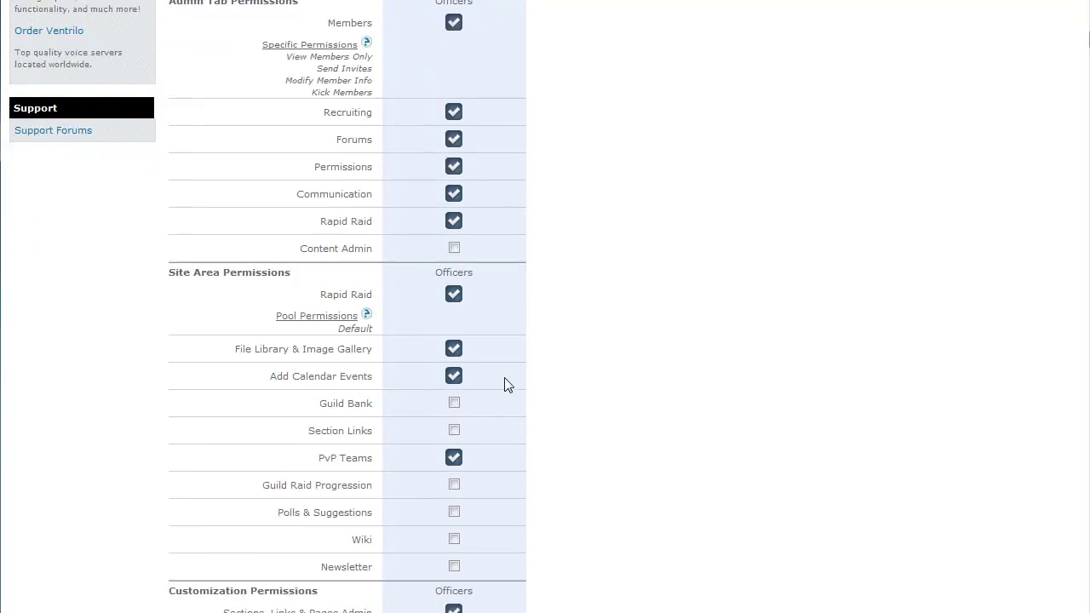
scroll(506, 383, "up", 5)
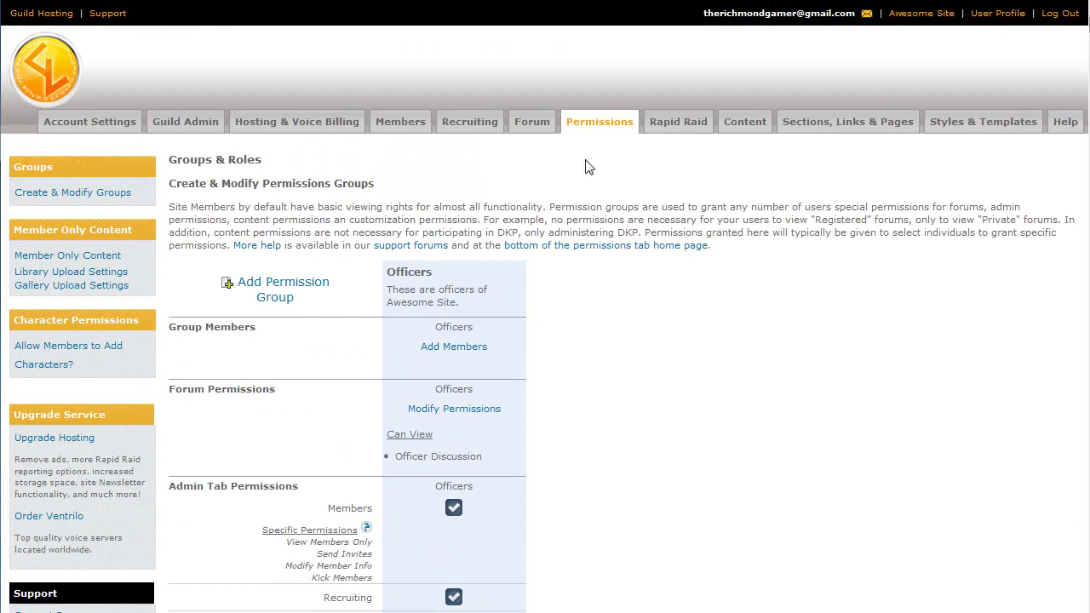
left_click(593, 129)
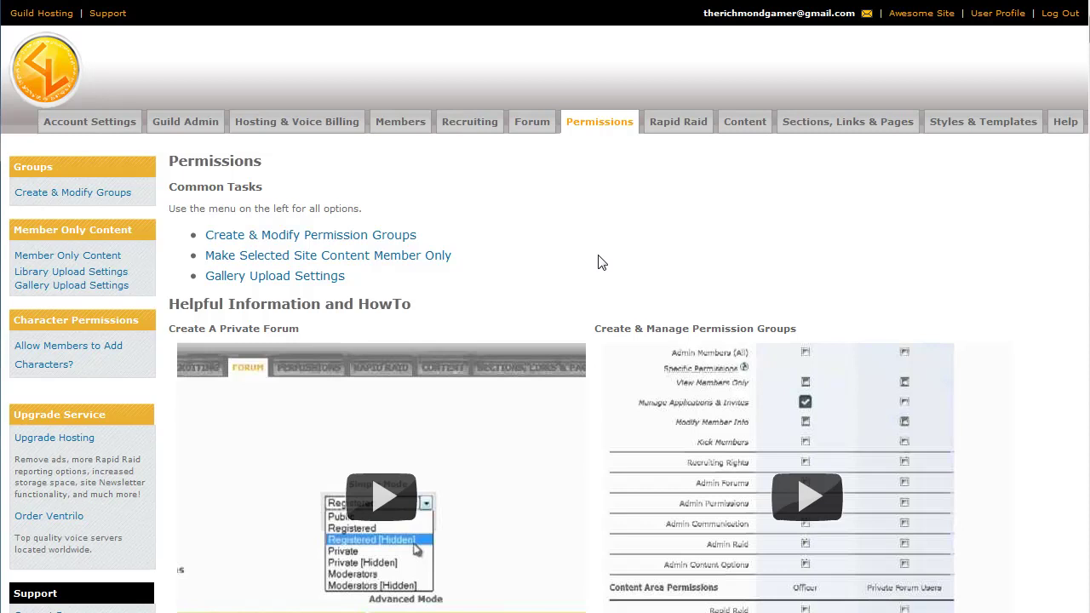
Step: Make Rapid Raid (DKP), Calendar Events, Custom Pages, PvP Area and Guild Progression members-only, then update
left_click(436, 260)
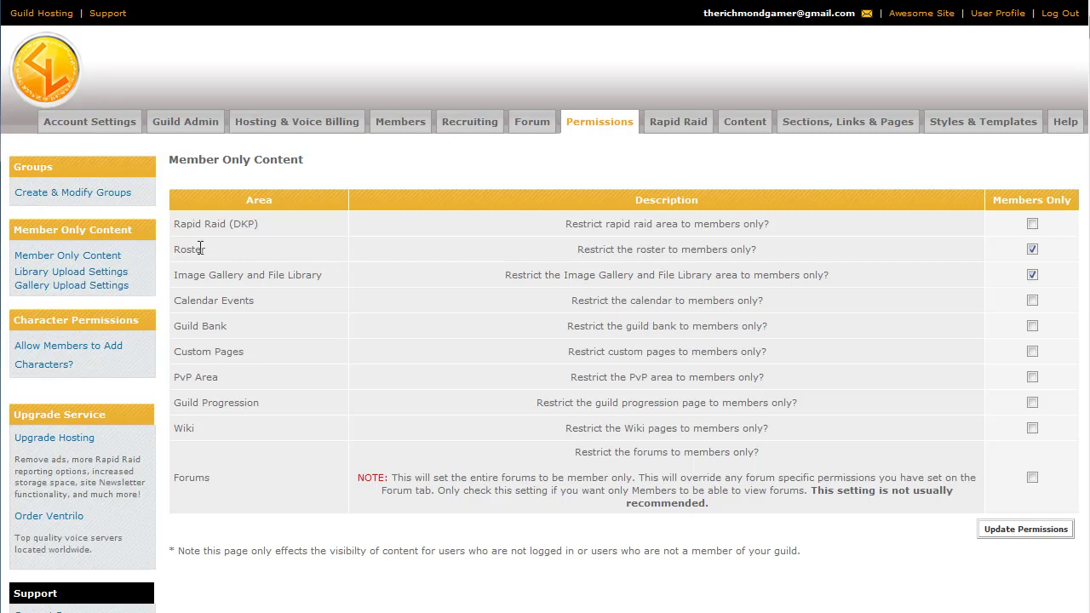
left_click_drag(176, 247, 221, 254)
left_click_drag(175, 274, 321, 273)
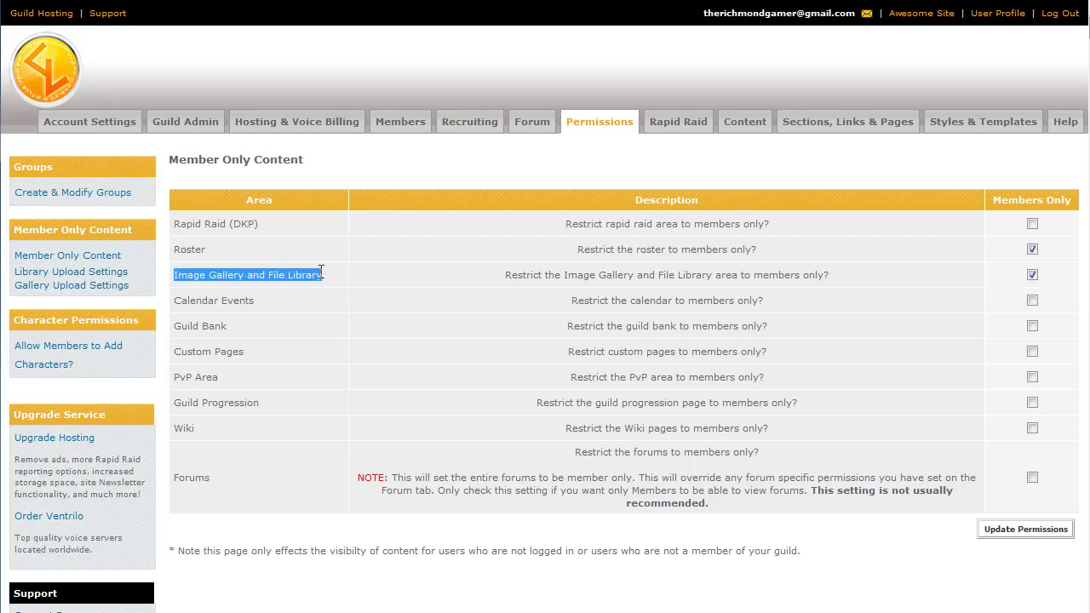
left_click(1033, 223)
left_click(1032, 301)
left_click(1032, 352)
left_click(1033, 378)
left_click(1032, 403)
left_click(1014, 529)
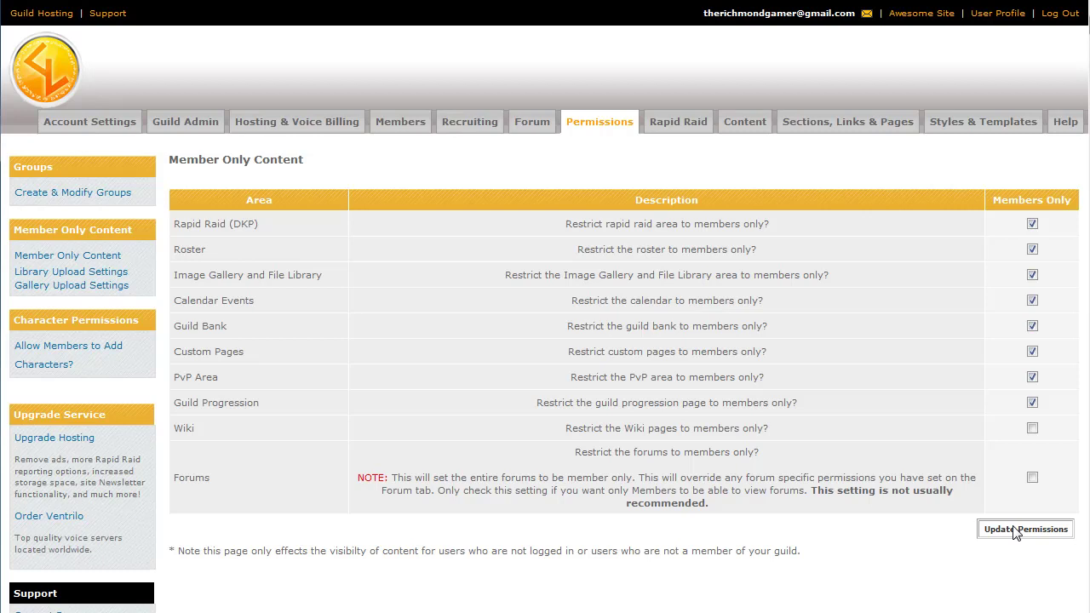
Step: Set both gallery uploads and library uploads to On, saving each setting
left_click(606, 124)
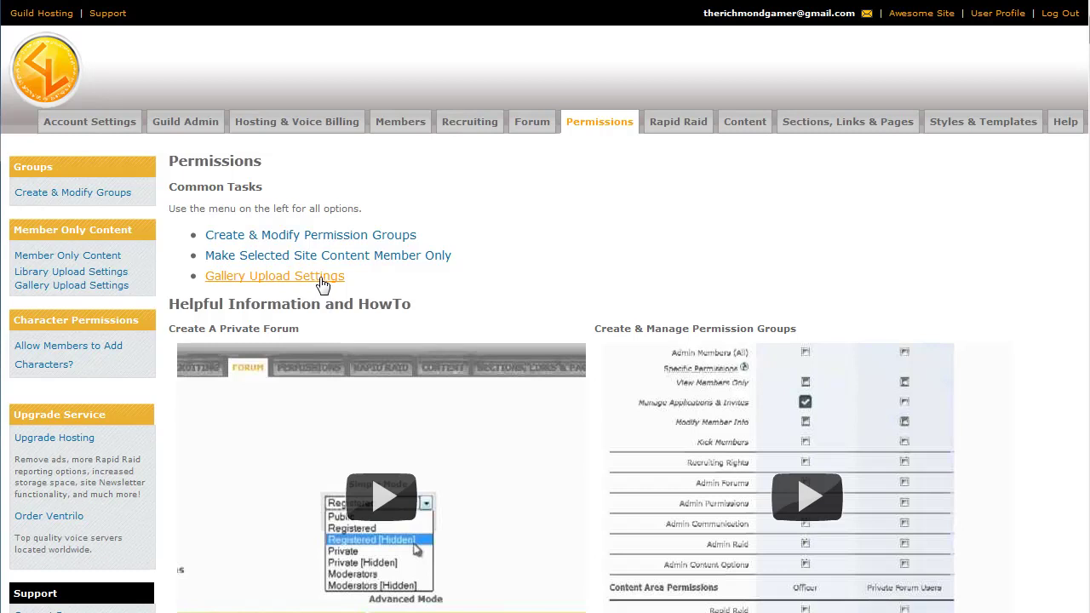
left_click(327, 264)
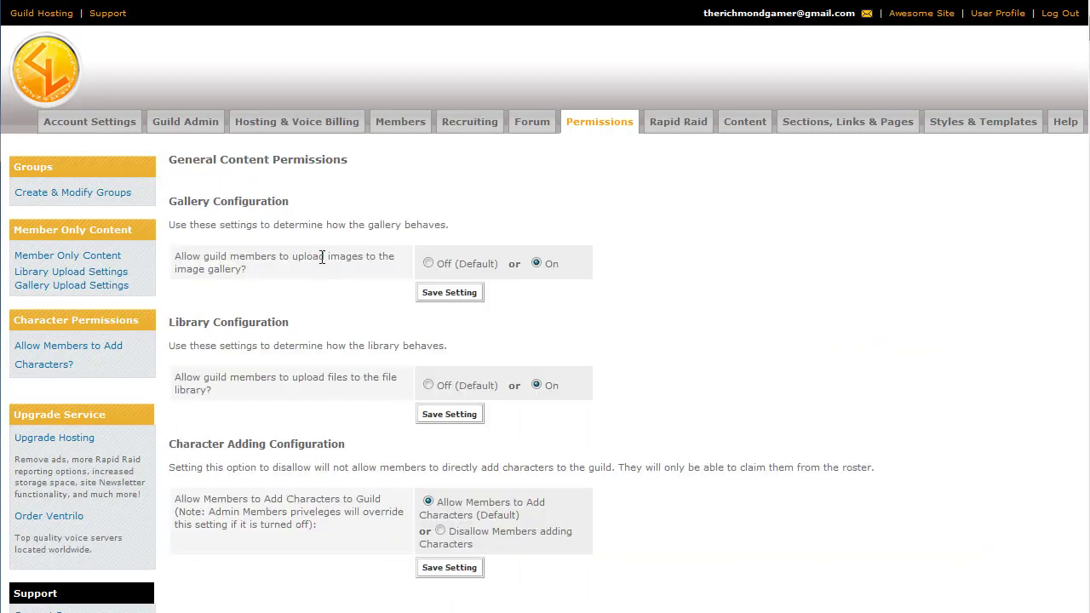
left_click(428, 264)
left_click(434, 295)
left_click(428, 385)
left_click(432, 415)
left_click(538, 264)
left_click(452, 295)
left_click(536, 386)
left_click(465, 419)
Step: Choose Disallow Members adding Characters and save the setting
left_click_drag(169, 445, 345, 442)
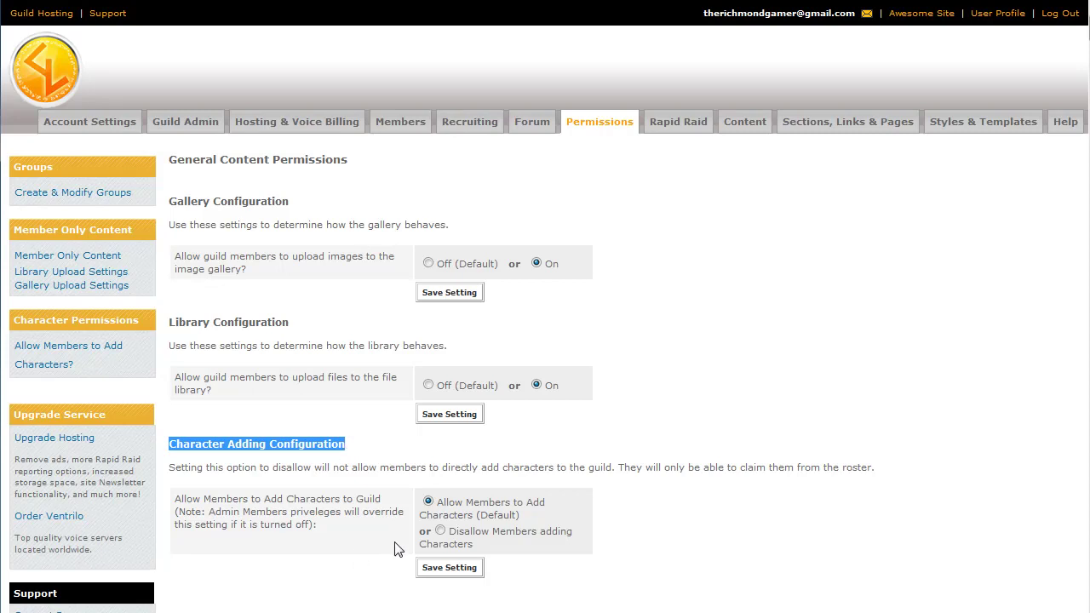
left_click(440, 530)
left_click(454, 571)
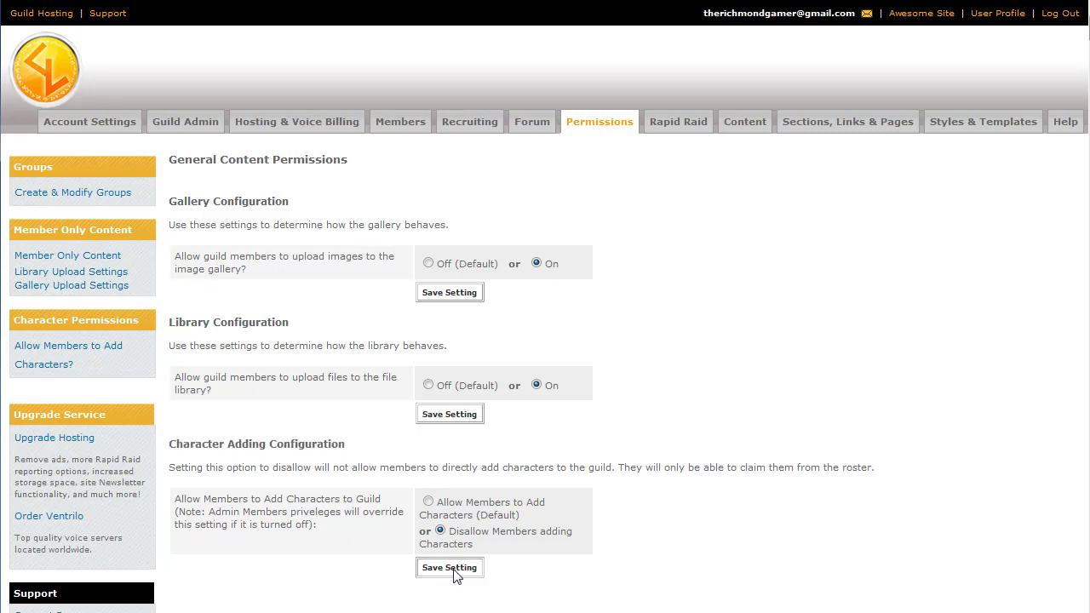